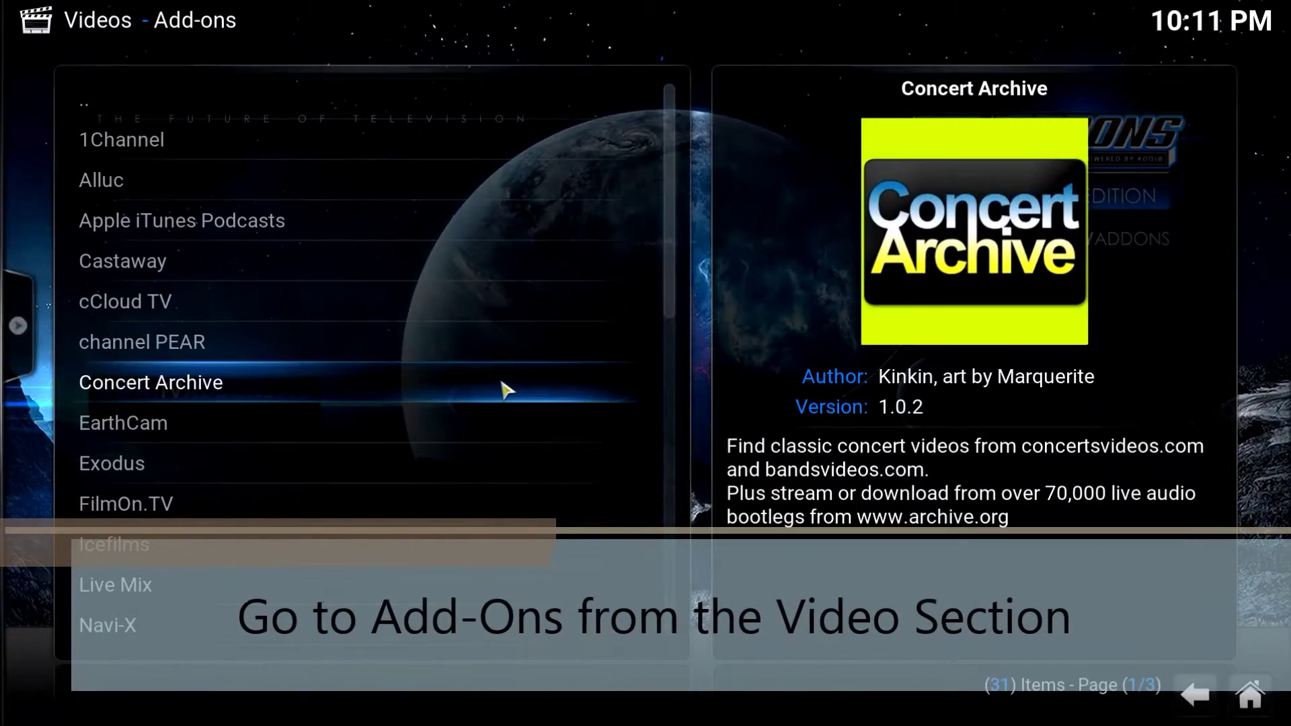
# Scroll the 31 installed video add-ons down to Get more... at the bottom.
pyautogui.scroll(-4, 471, 391)
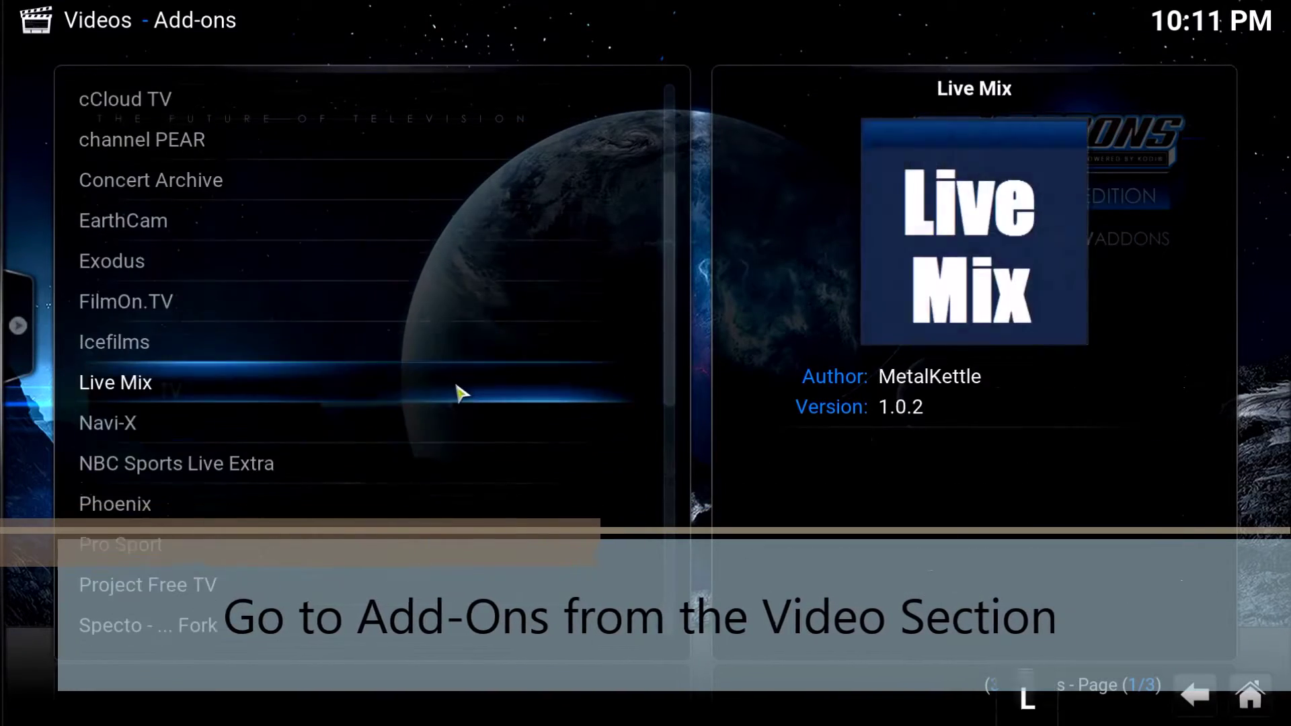
pyautogui.scroll(-9, 457, 393)
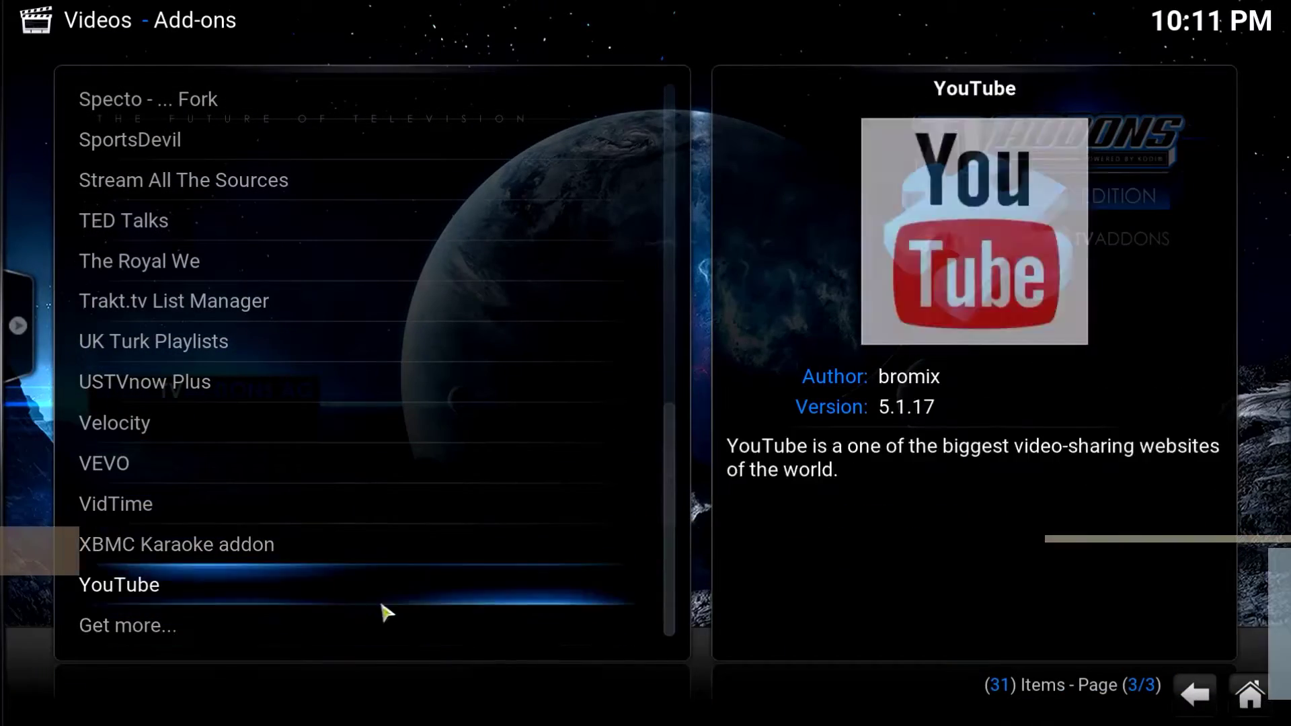
# Find HGTV in the Video add-ons repository and open HGTV Canada 3.0.1's information dialog.
pyautogui.click(357, 624)
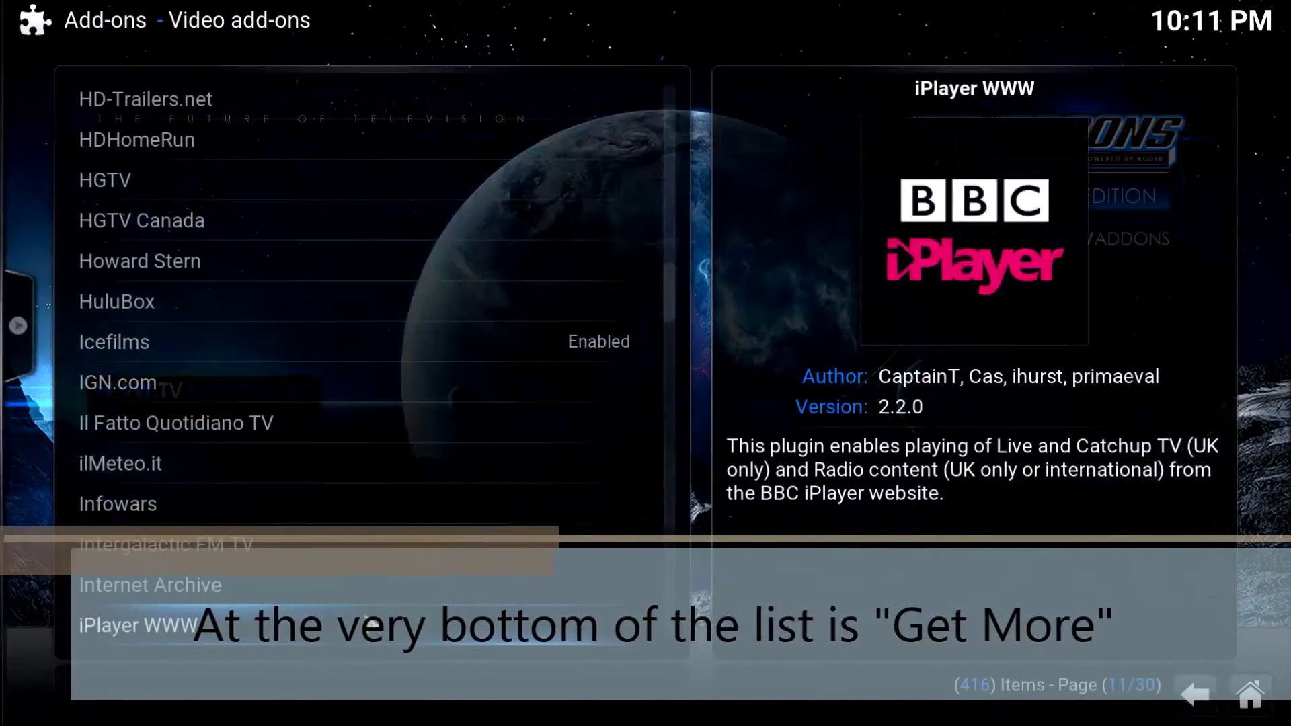
pyautogui.scroll(-5, 386, 250)
pyautogui.scroll(-18, 387, 251)
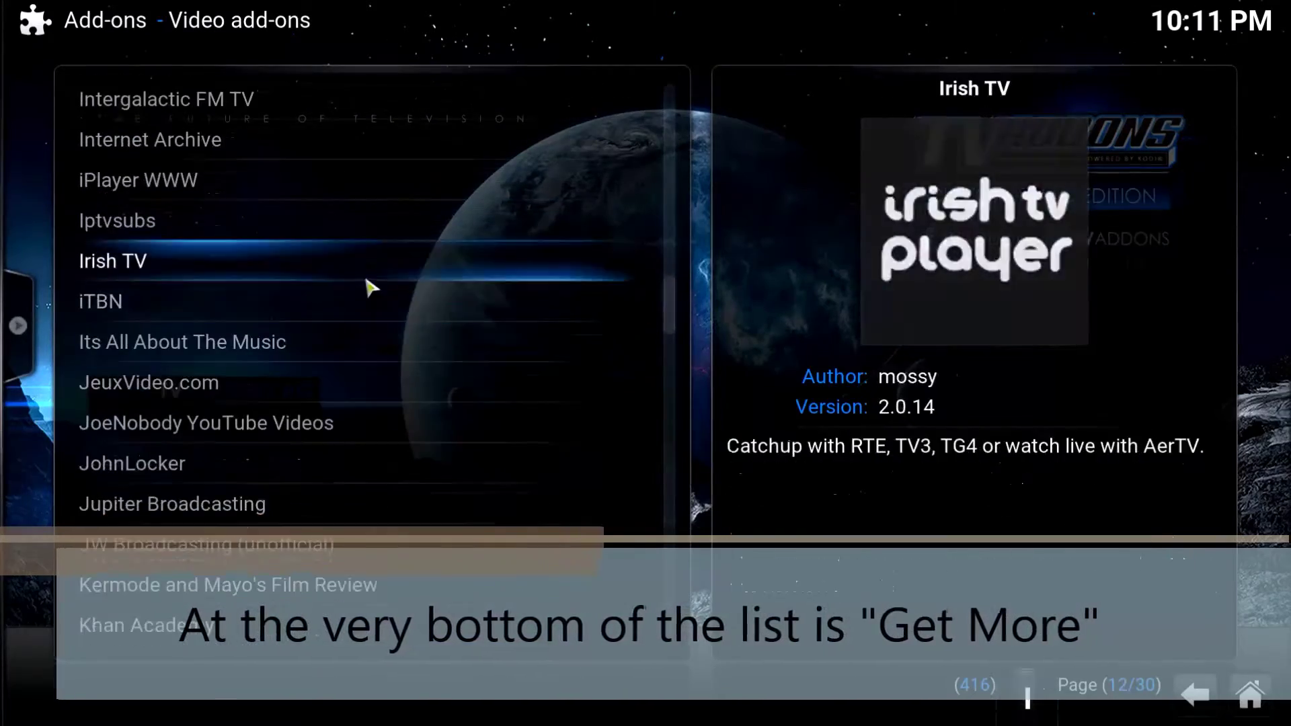
pyautogui.scroll(16, 368, 327)
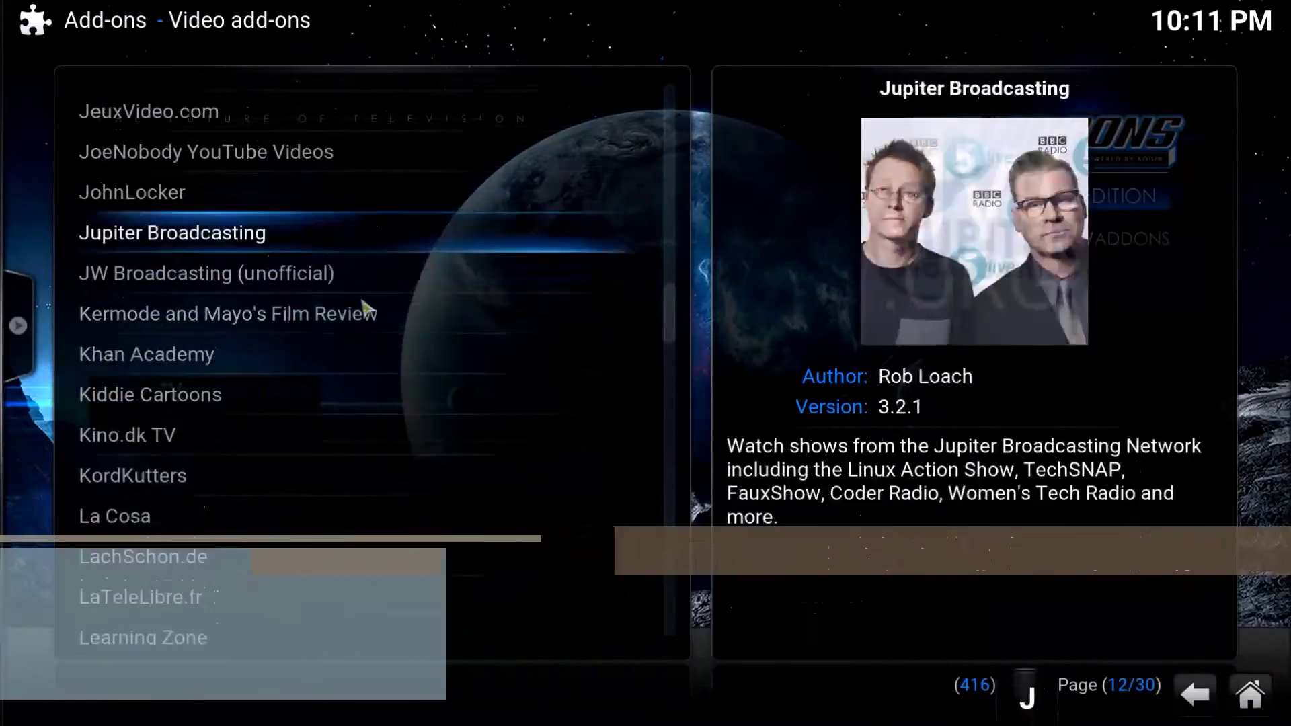
pyautogui.scroll(17, 379, 291)
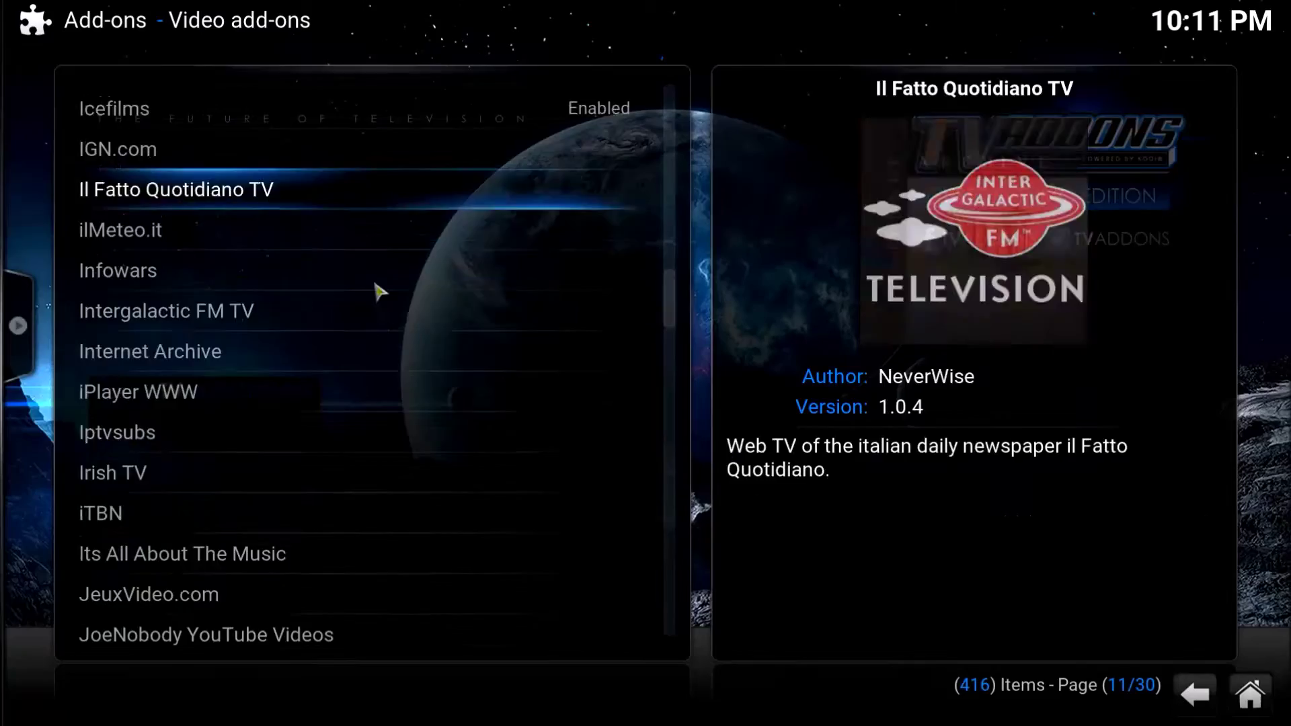
pyautogui.scroll(5, 379, 281)
pyautogui.scroll(-11, 379, 281)
pyautogui.scroll(-1, 374, 296)
pyautogui.scroll(1, 366, 302)
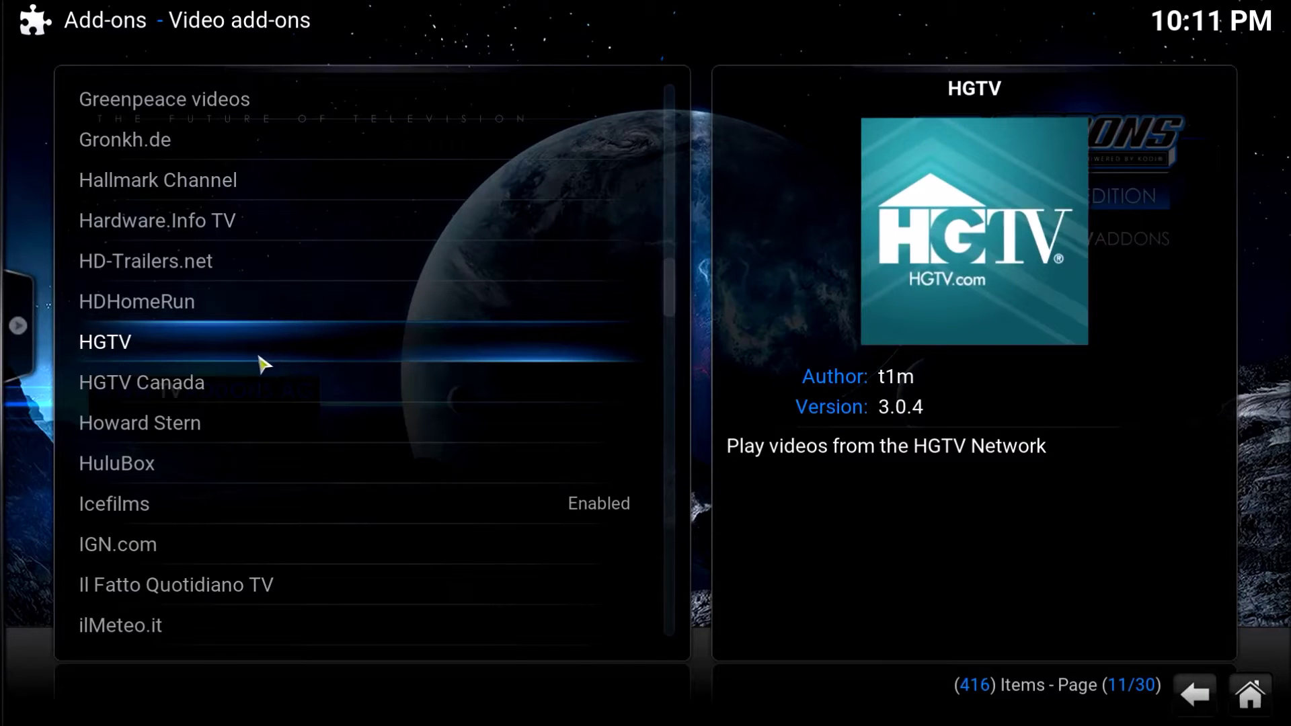
pyautogui.click(260, 369)
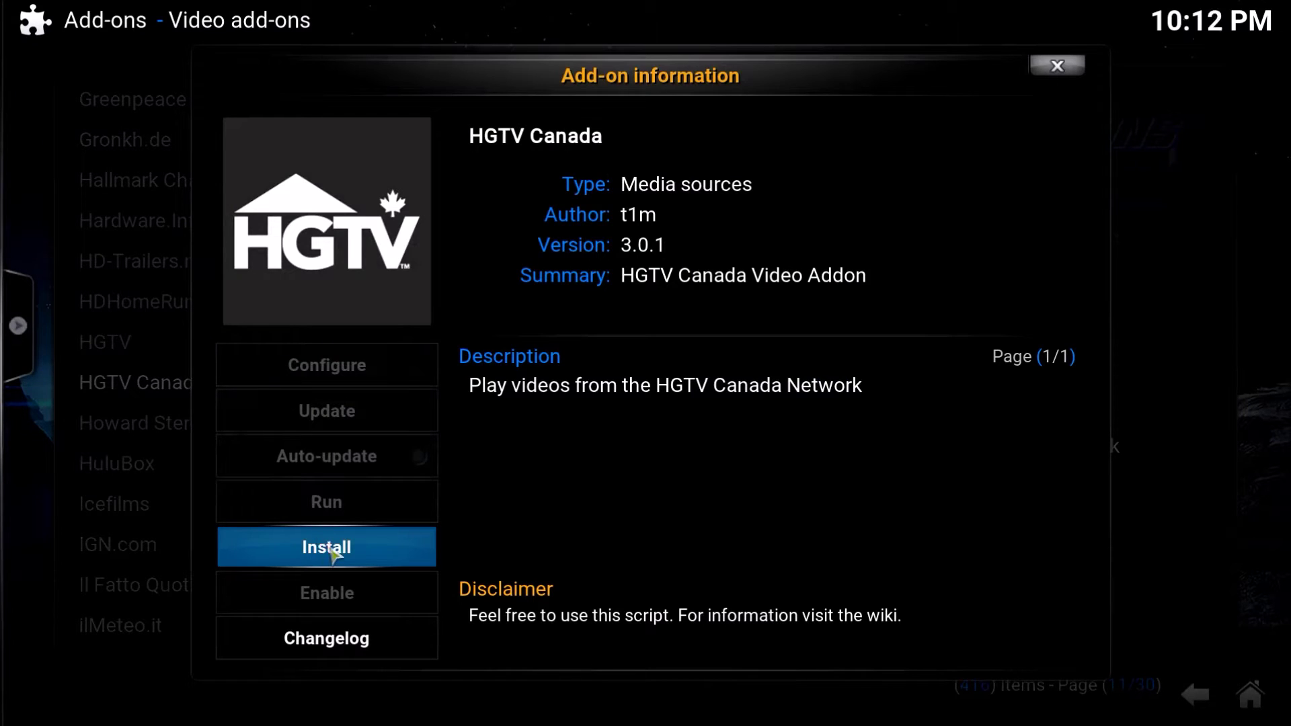
# Install the HGTV Canada add-on, then the HGTV 3.0.4 add-on.
pyautogui.click(331, 550)
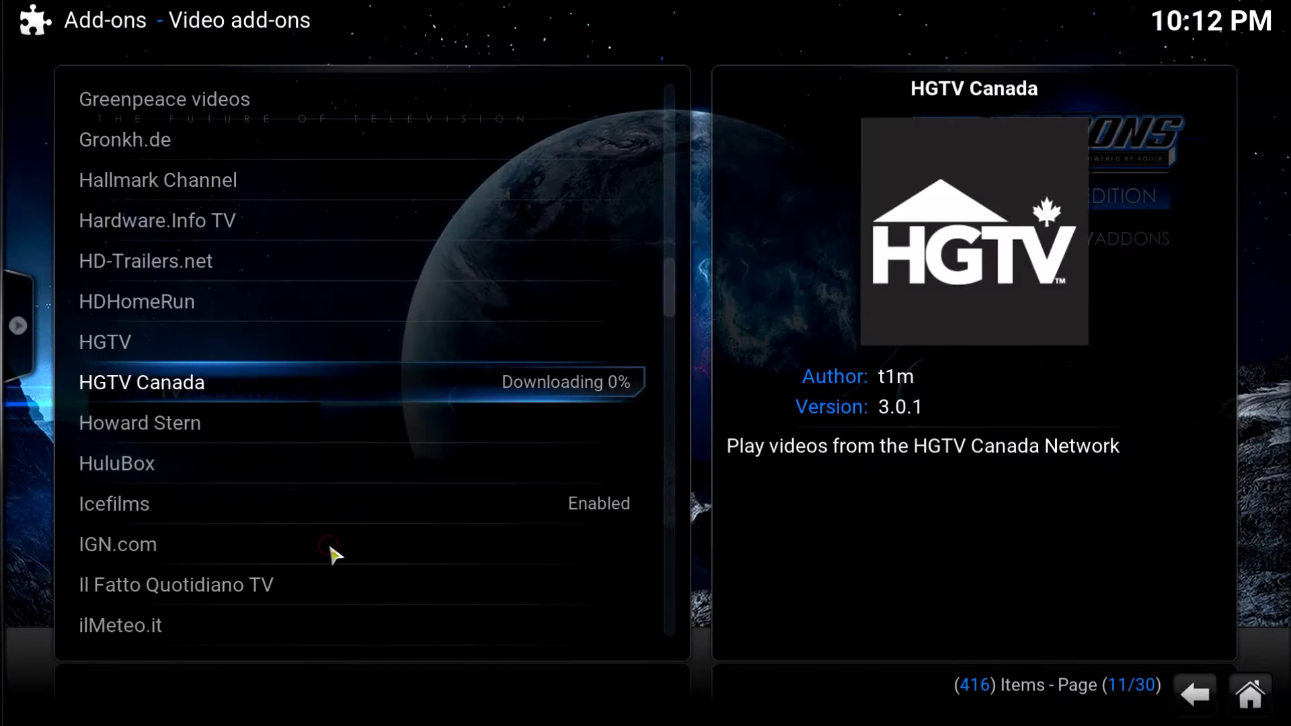
pyautogui.click(356, 355)
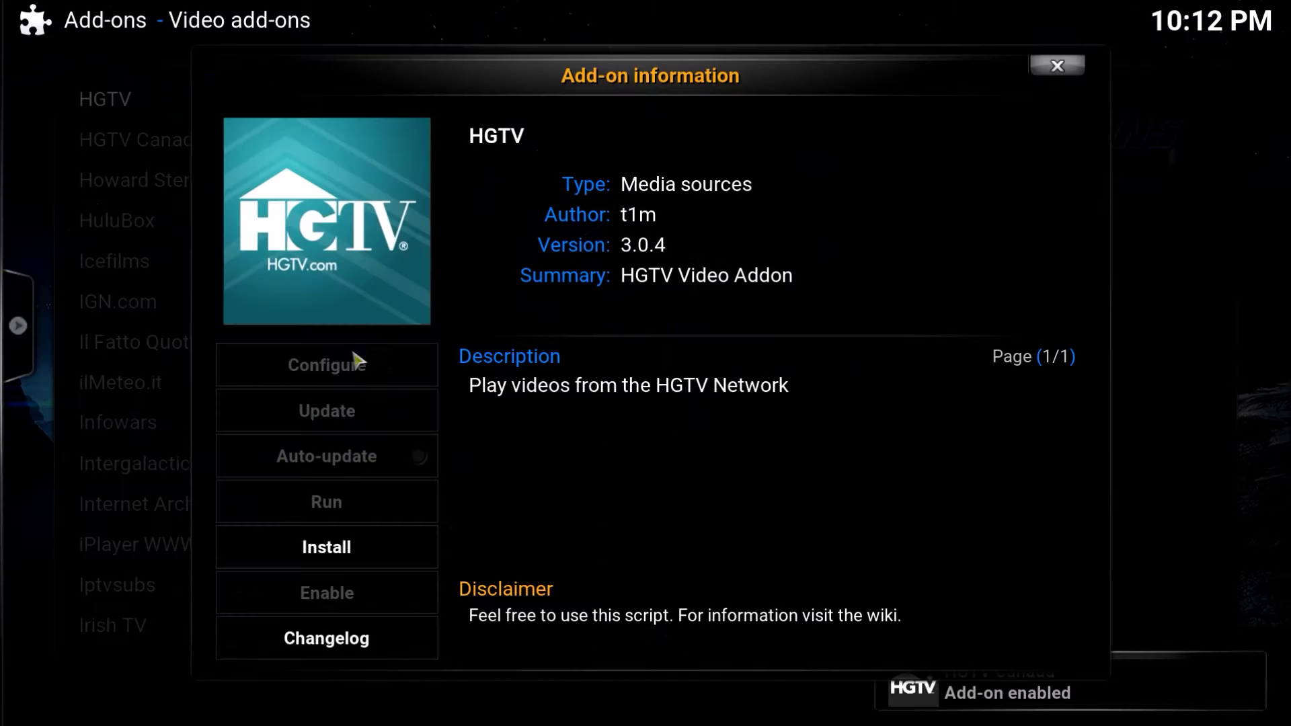
pyautogui.click(354, 540)
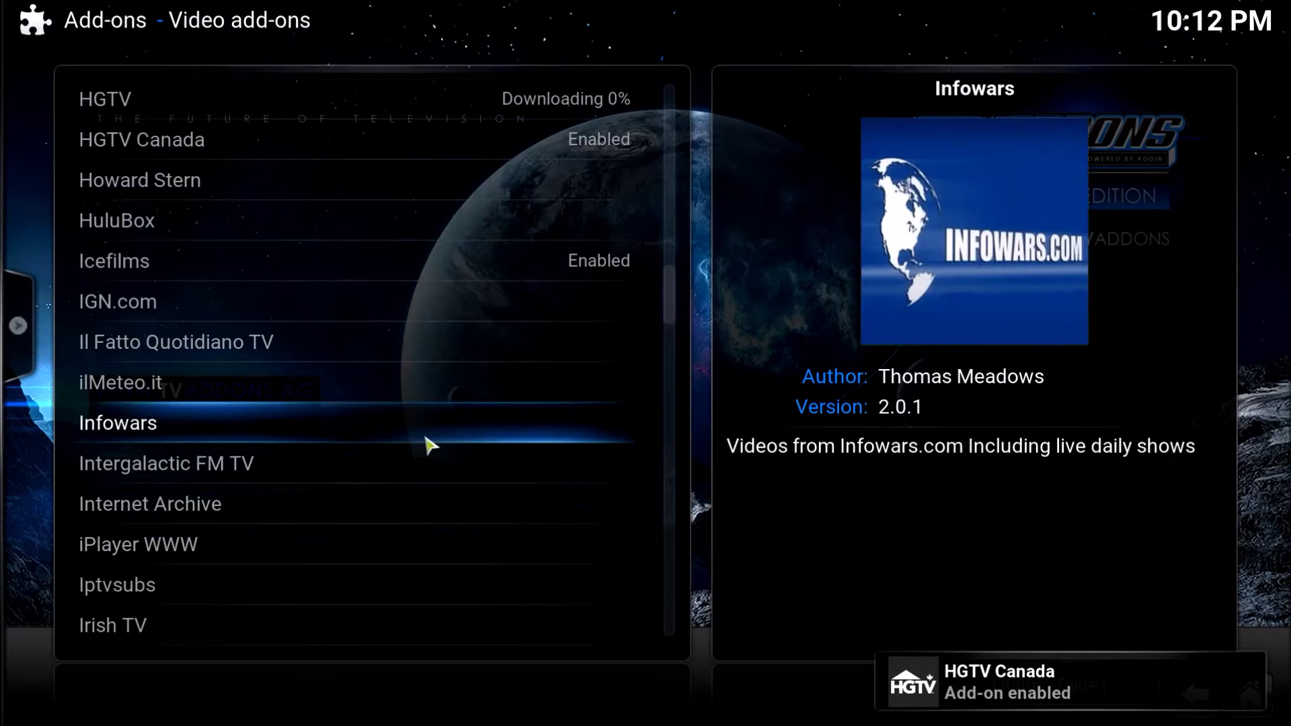
pyautogui.scroll(5, 434, 221)
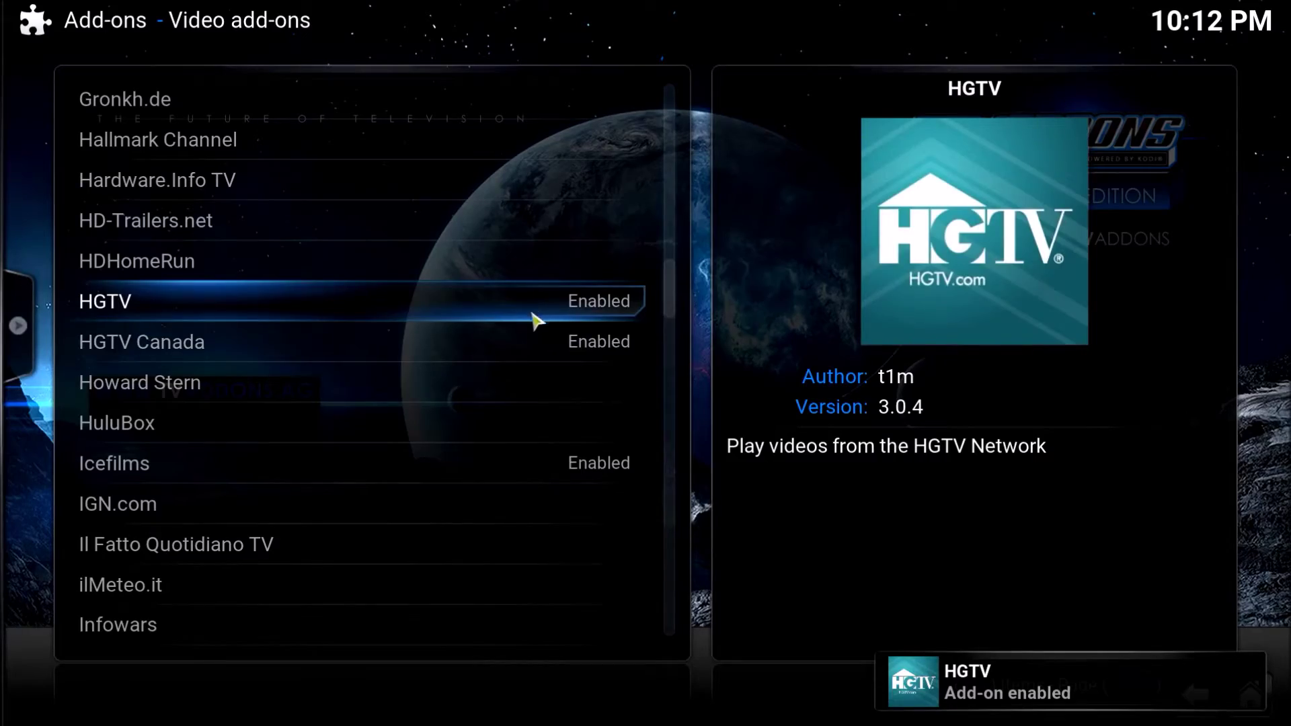
# Go from the top of Video add-ons up to All repositories, then back Home.
pyautogui.scroll(20, 536, 321)
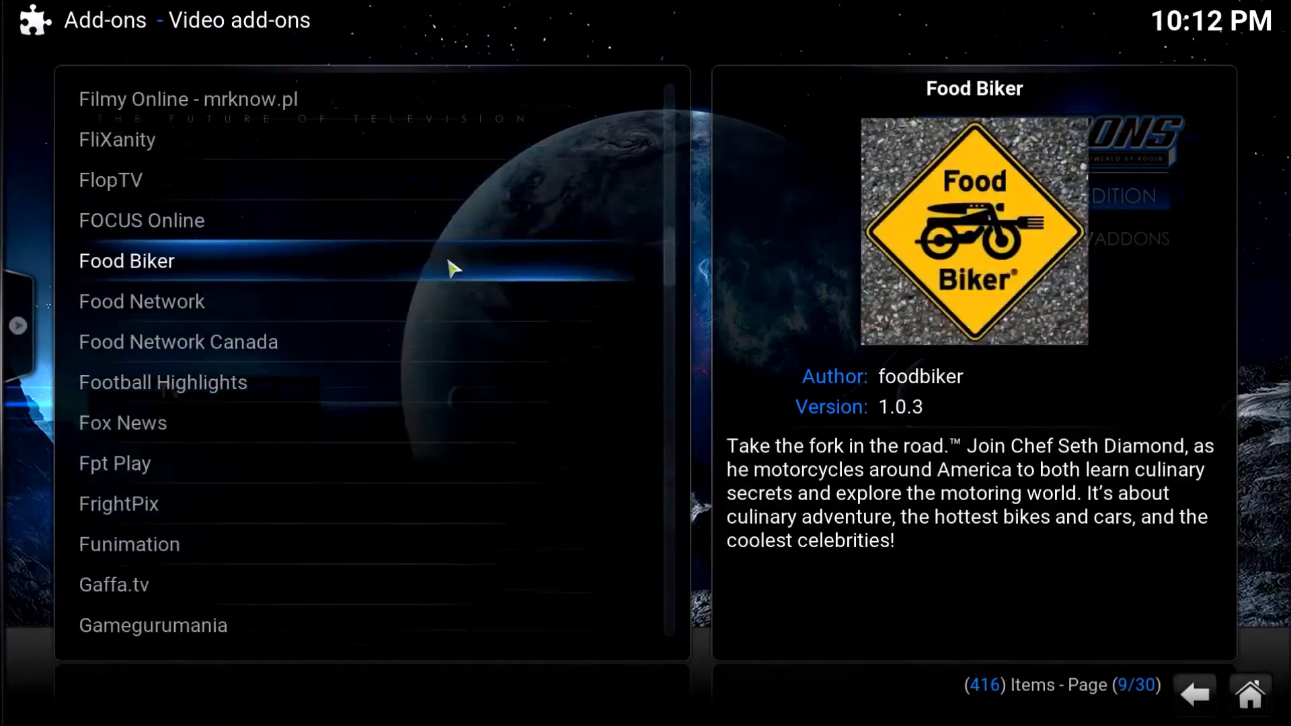
pyautogui.scroll(20, 452, 268)
pyautogui.scroll(20, 451, 249)
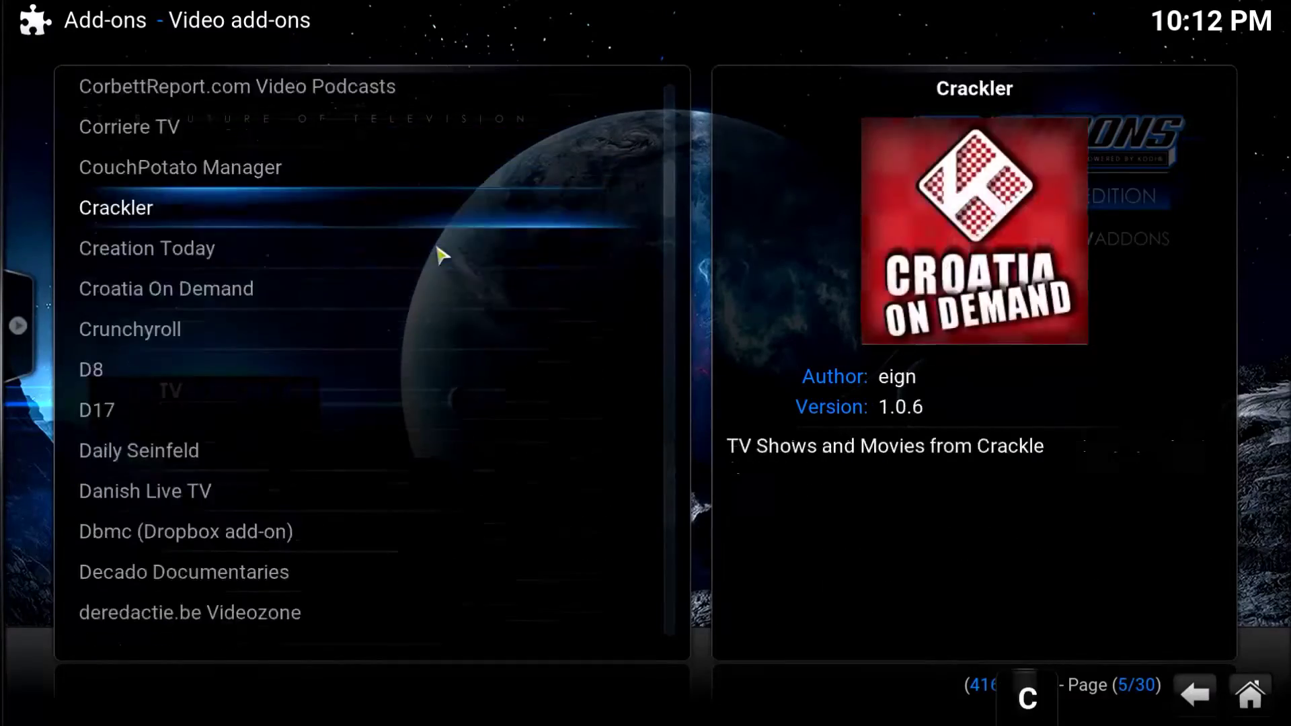
pyautogui.scroll(20, 441, 254)
pyautogui.scroll(20, 384, 249)
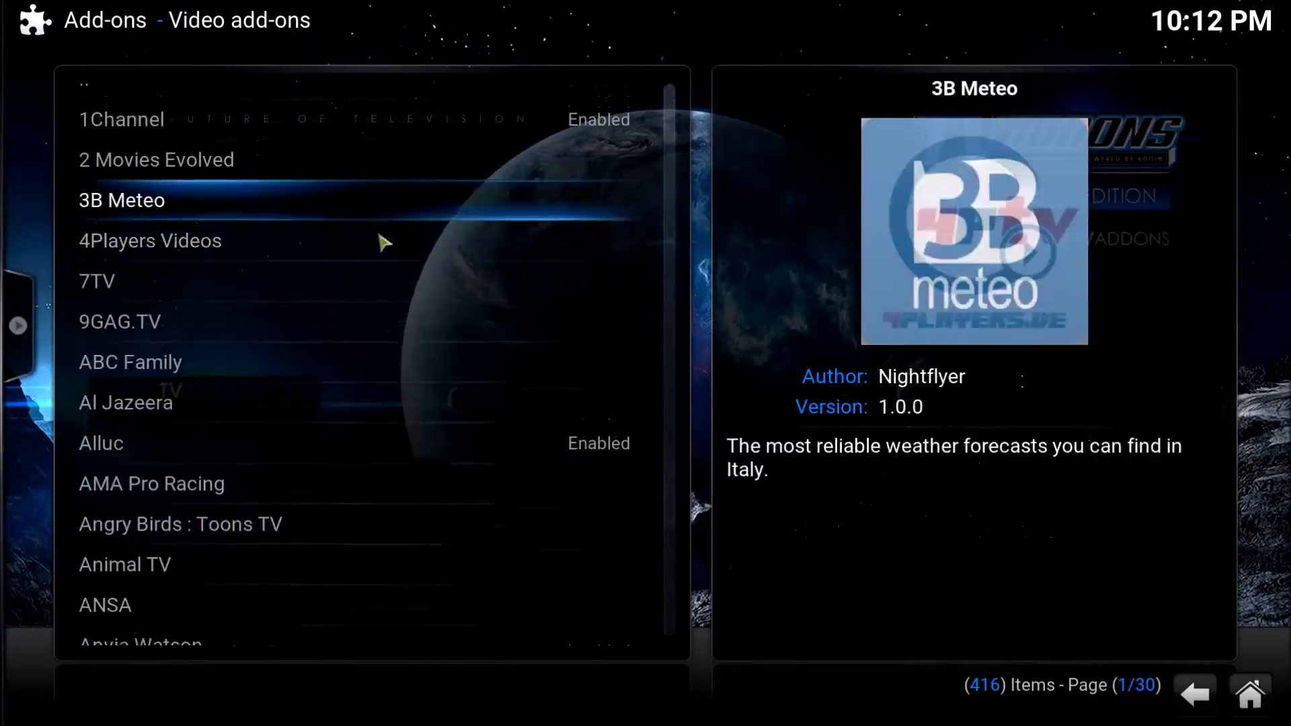
pyautogui.scroll(3, 337, 136)
pyautogui.click(359, 109)
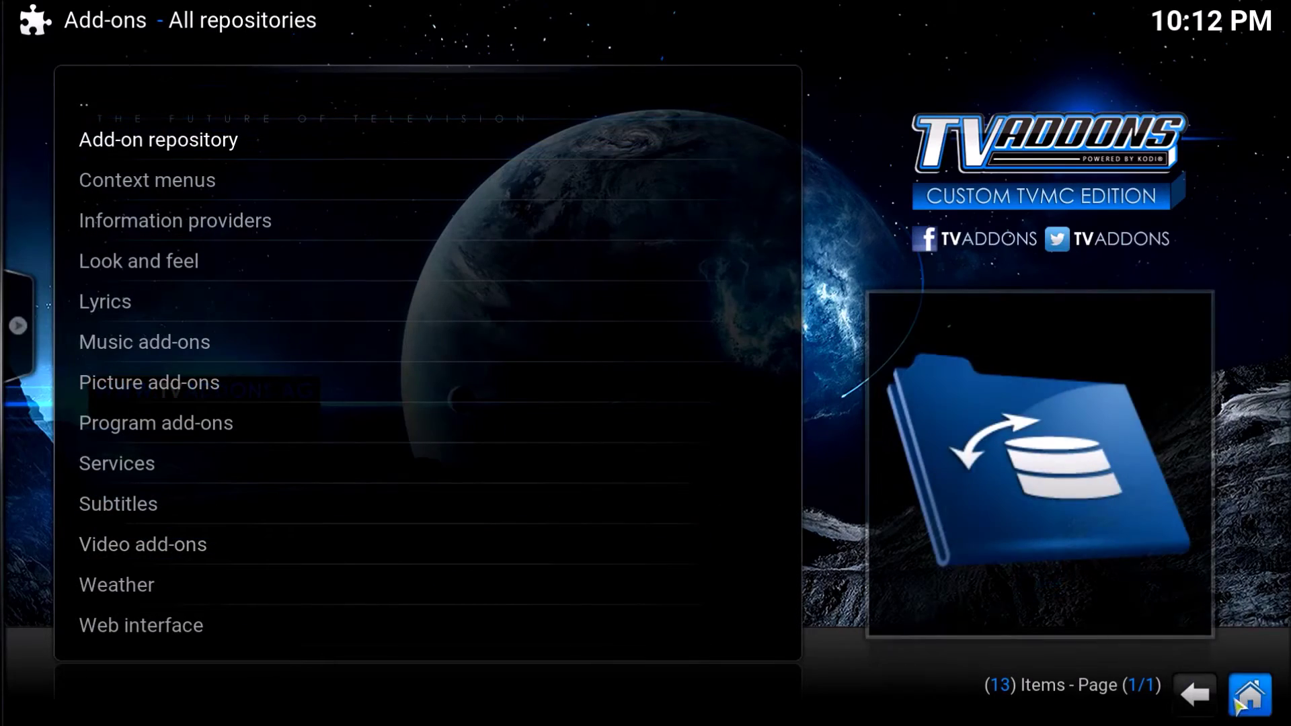
pyautogui.click(1250, 696)
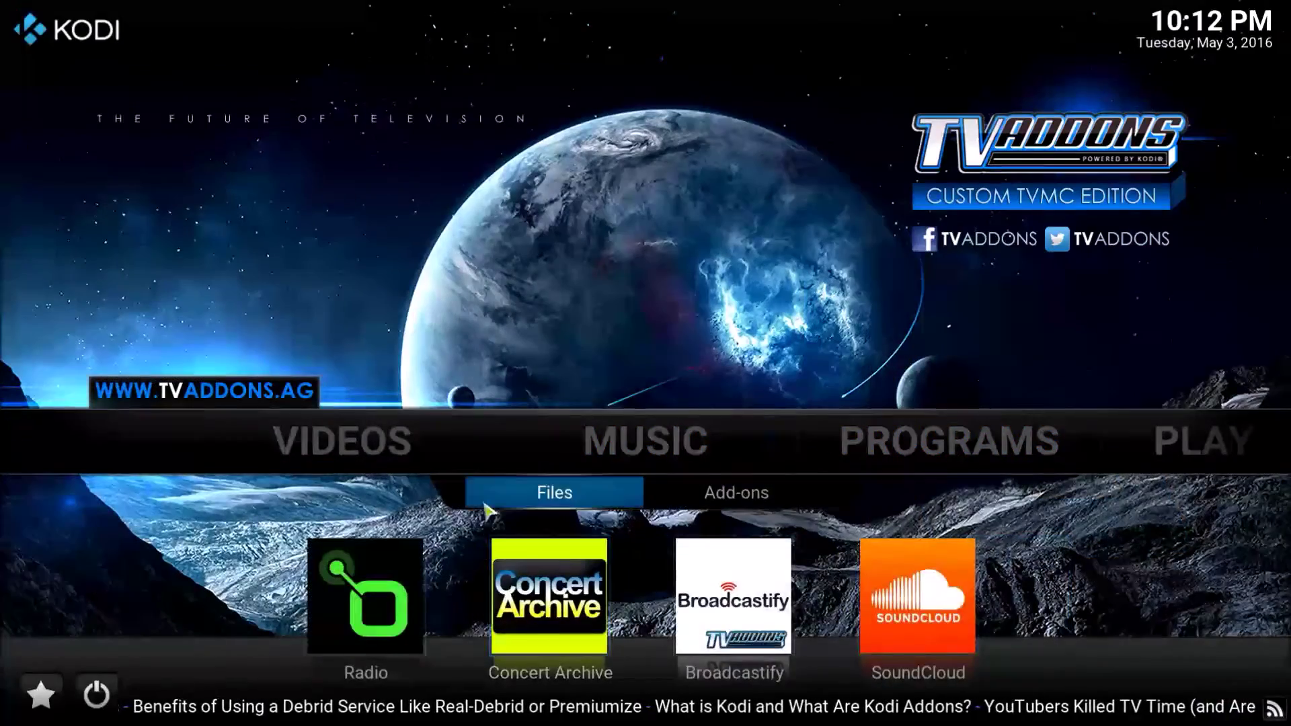
# Add HGTV to favourites from the 33 installed video add-ons and launch it.
pyautogui.click(756, 492)
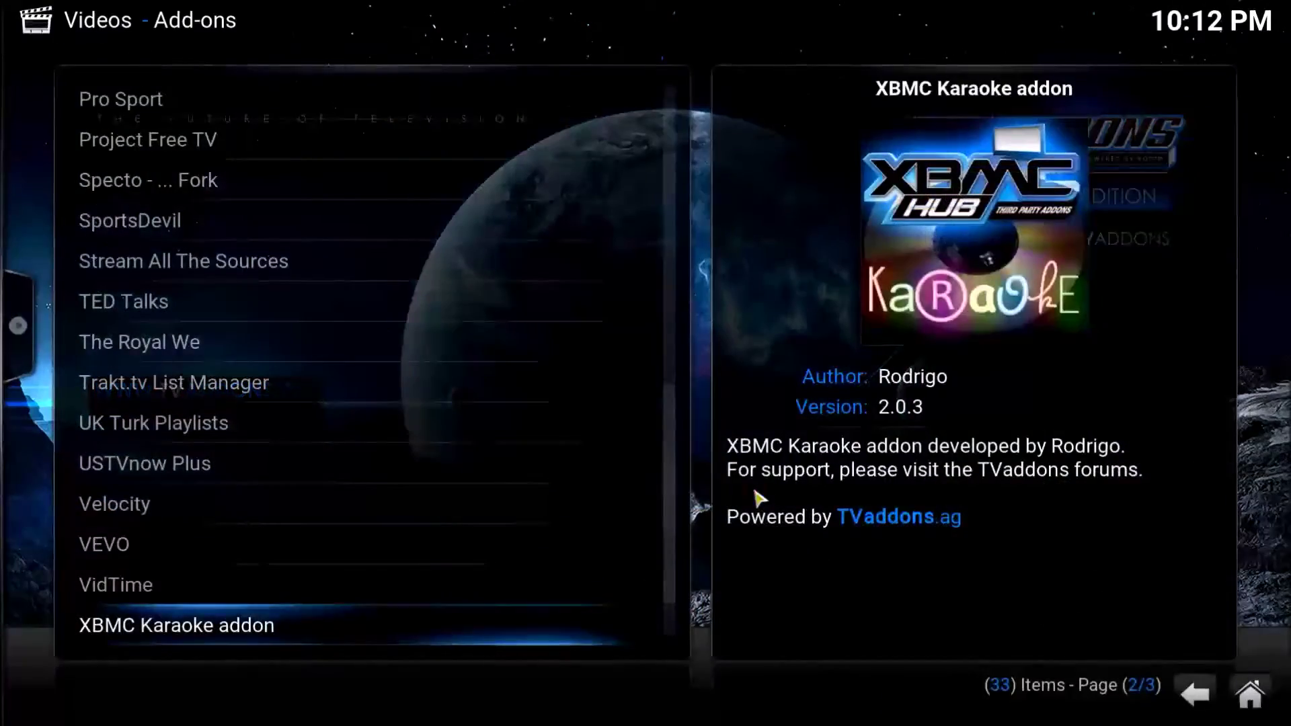
pyautogui.scroll(11, 511, 342)
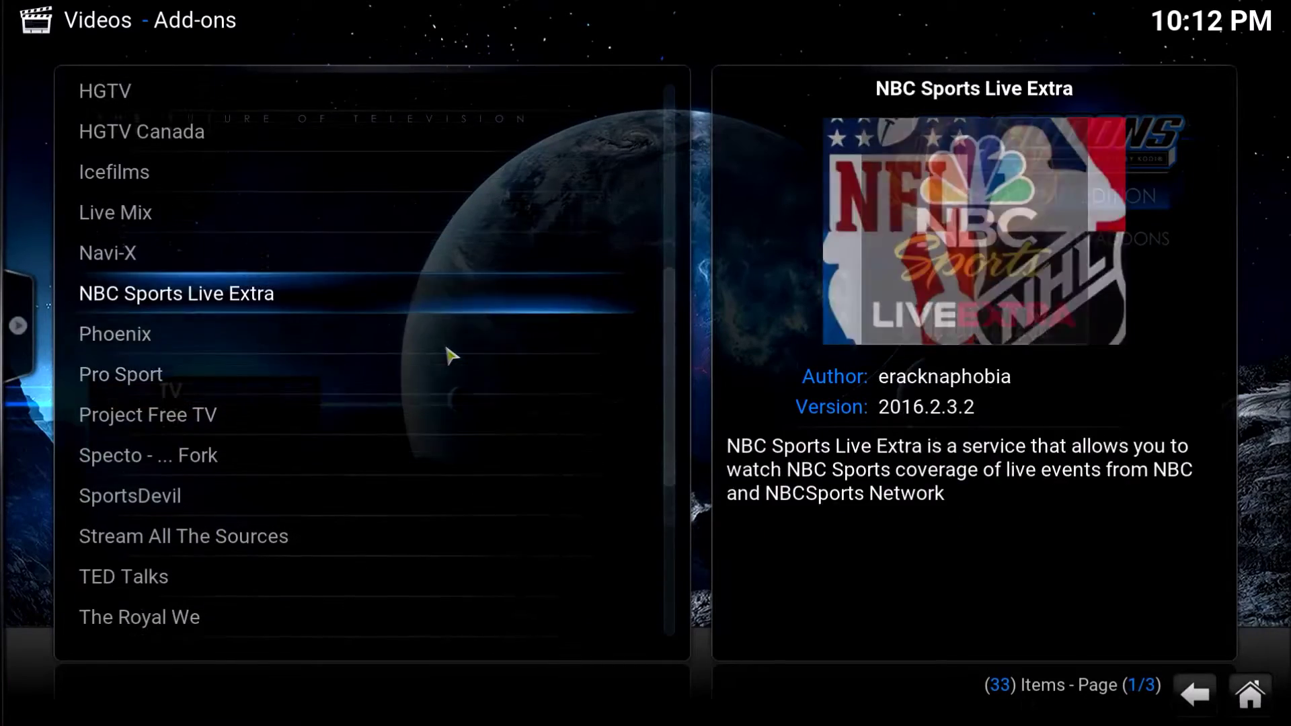
pyautogui.scroll(4, 449, 354)
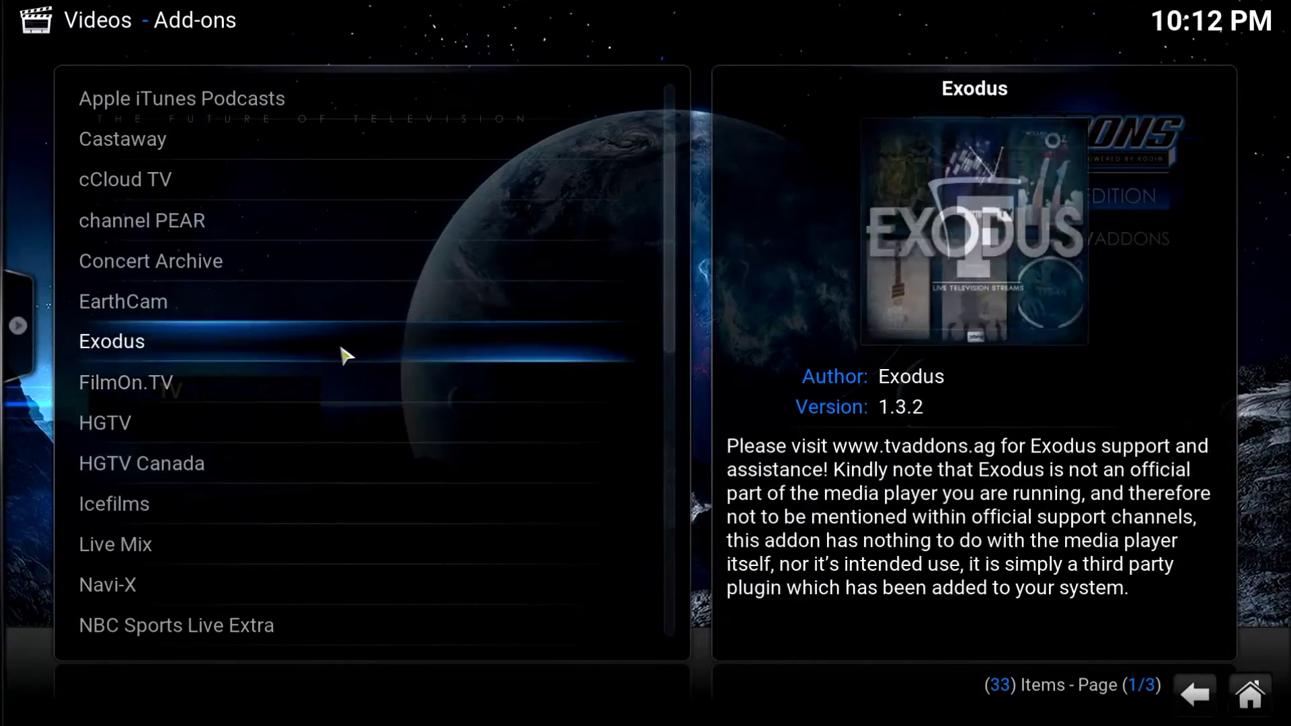
pyautogui.rightClick(279, 437)
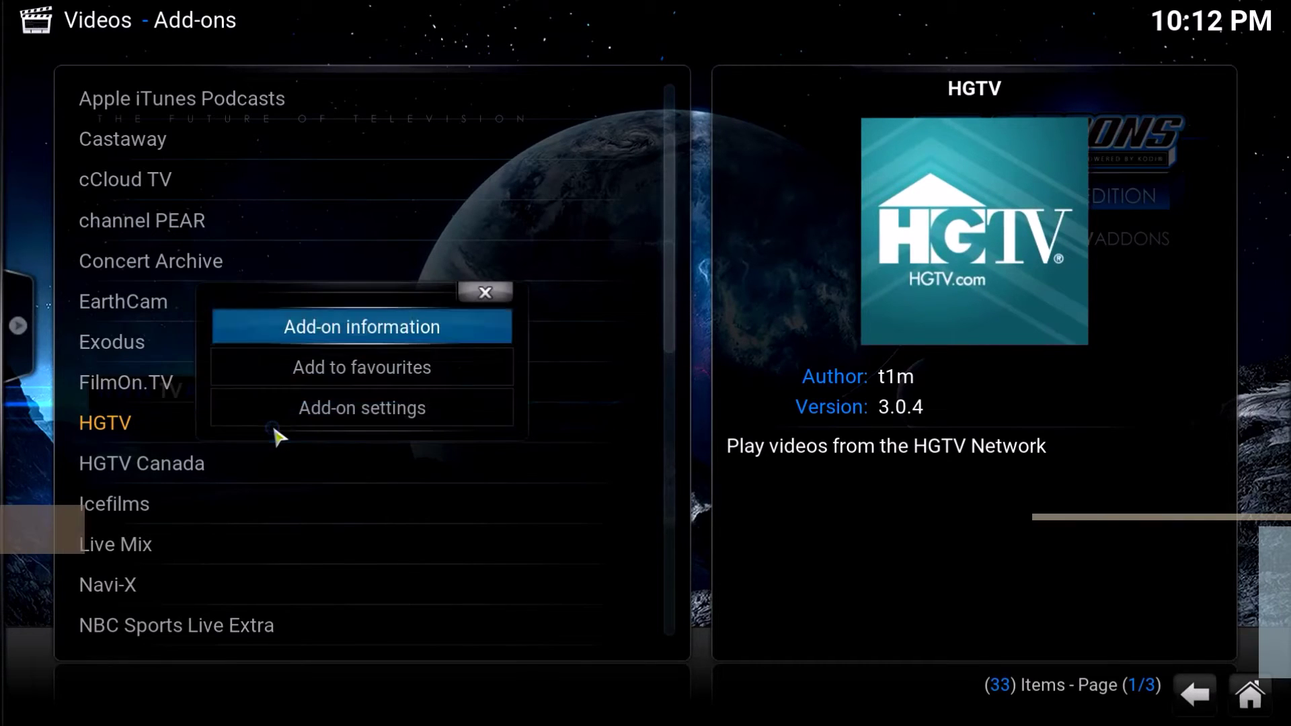
pyautogui.click(382, 360)
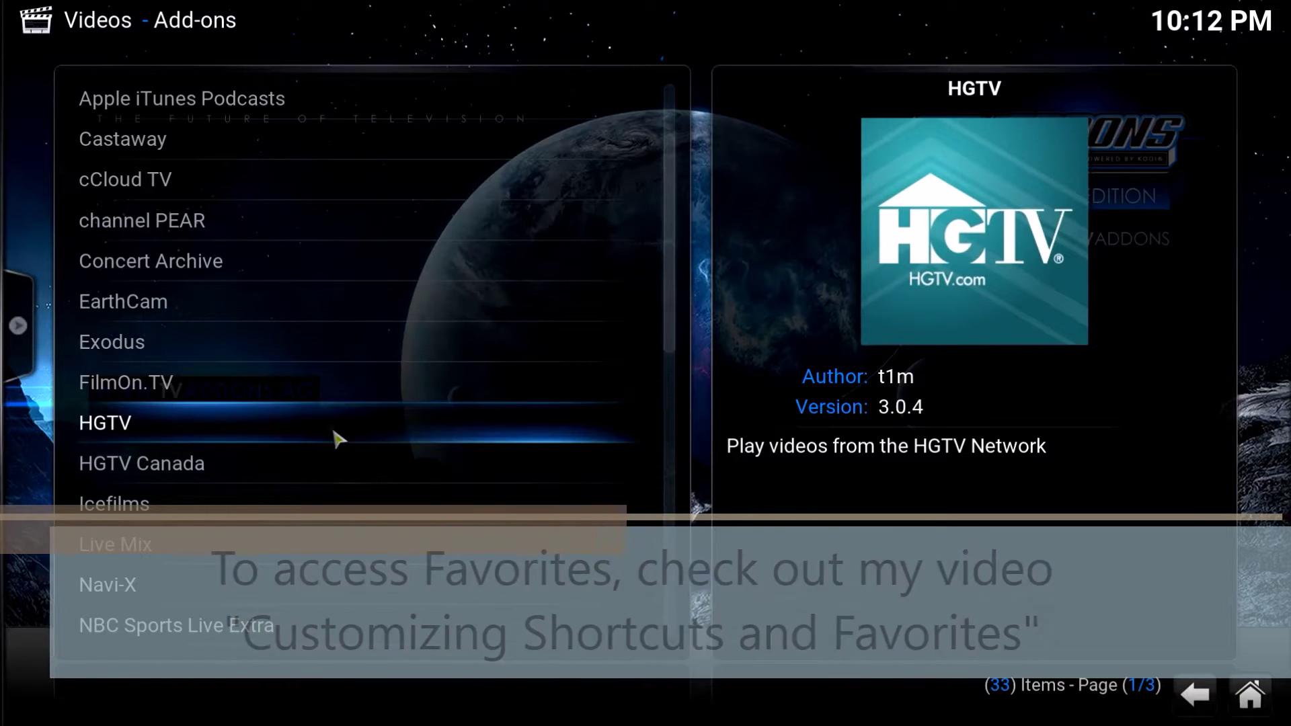
pyautogui.click(334, 434)
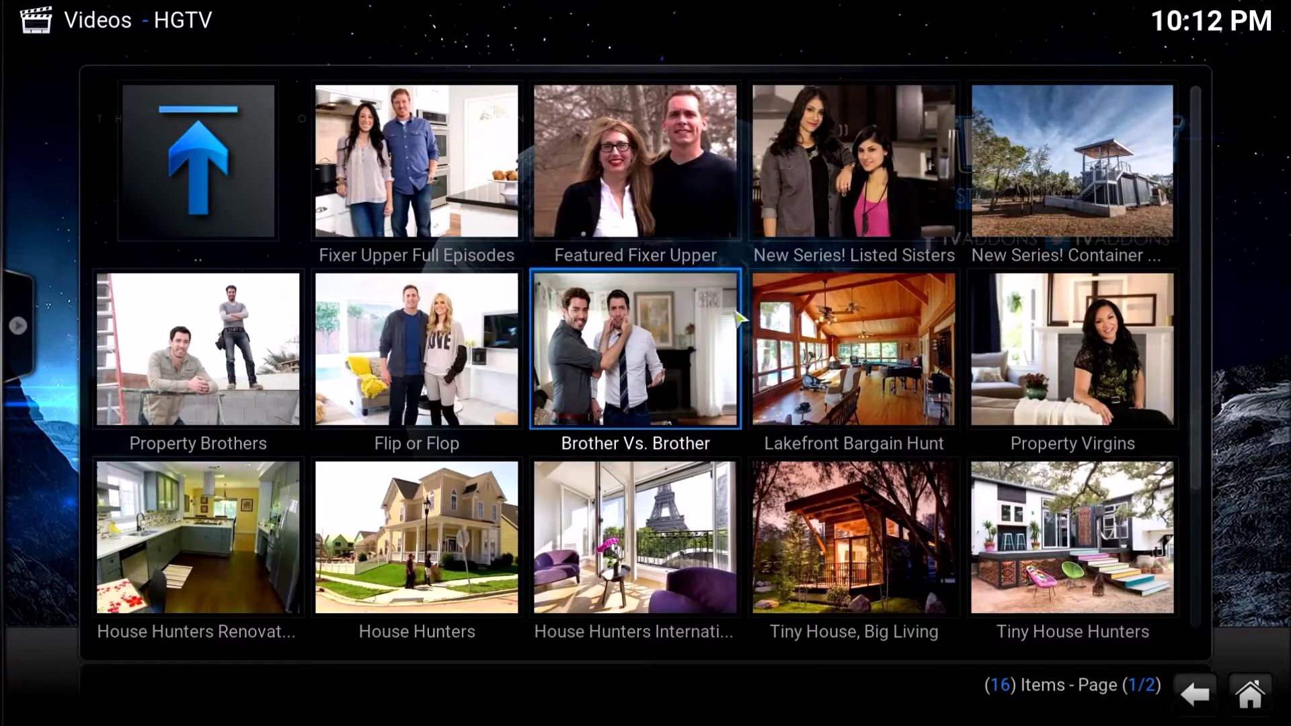
# Play 'Texan Family Returns to Roots' from HGTV's Fixer Upper Full Episodes.
pyautogui.scroll(-1, 740, 313)
pyautogui.scroll(1, 658, 362)
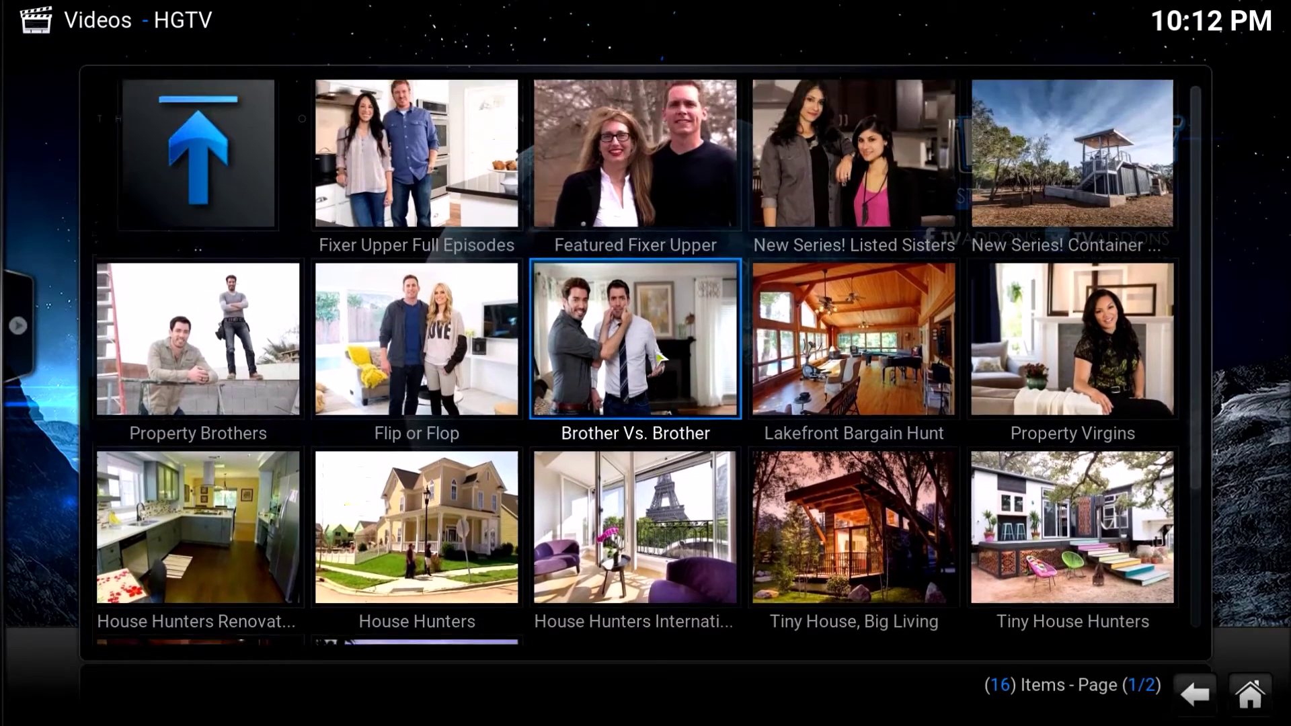
pyautogui.moveTo(19, 325)
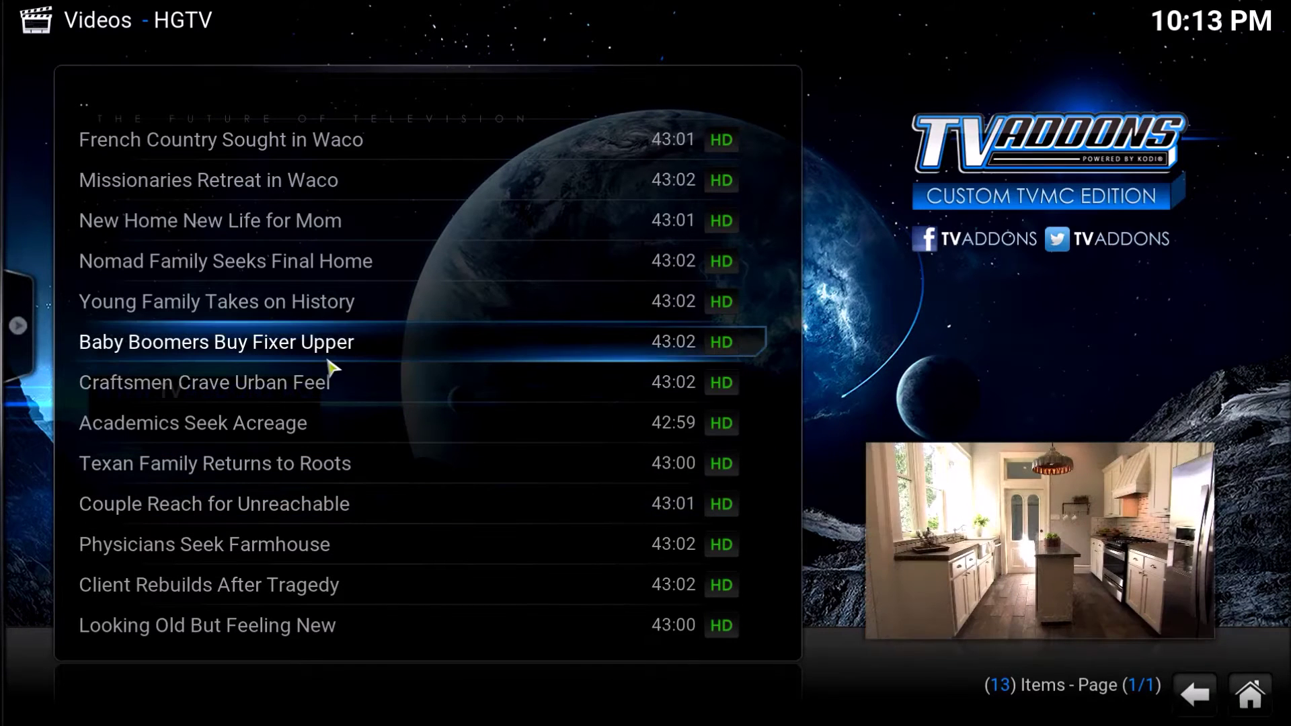
pyautogui.click(374, 464)
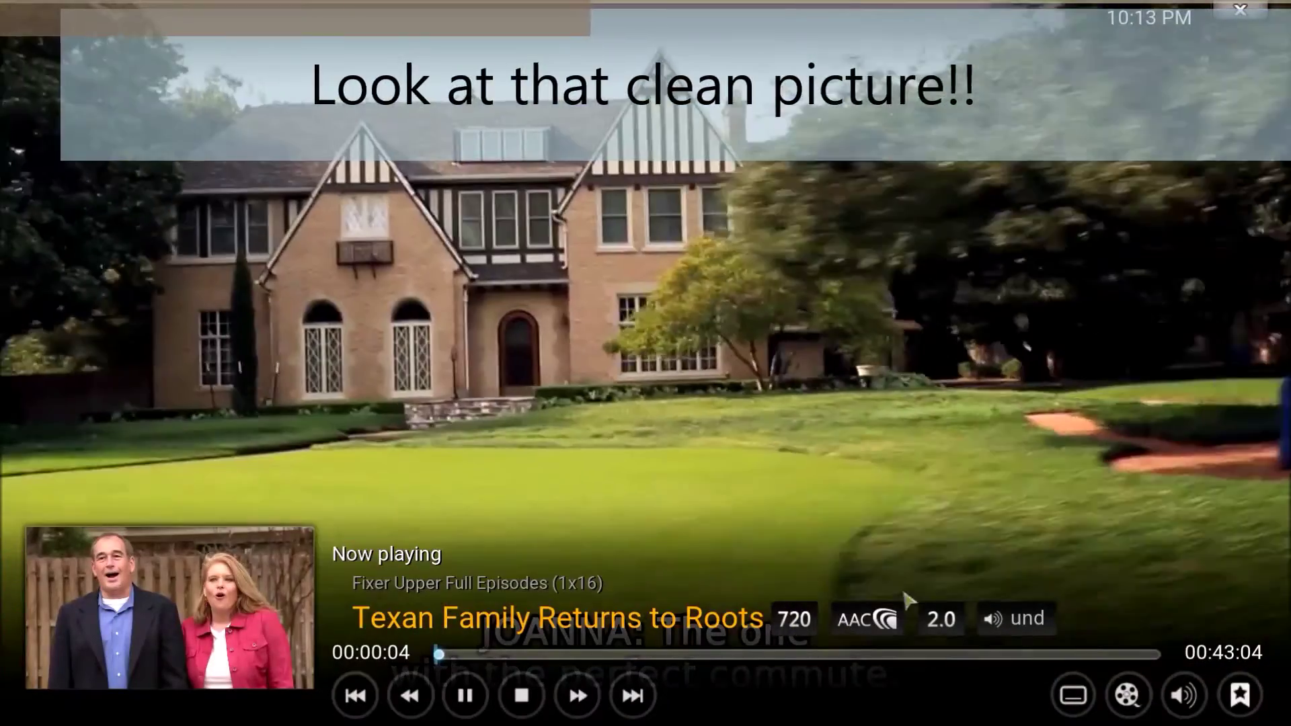
# Disable subtitles during playback, then stop the episode.
pyautogui.click(1072, 694)
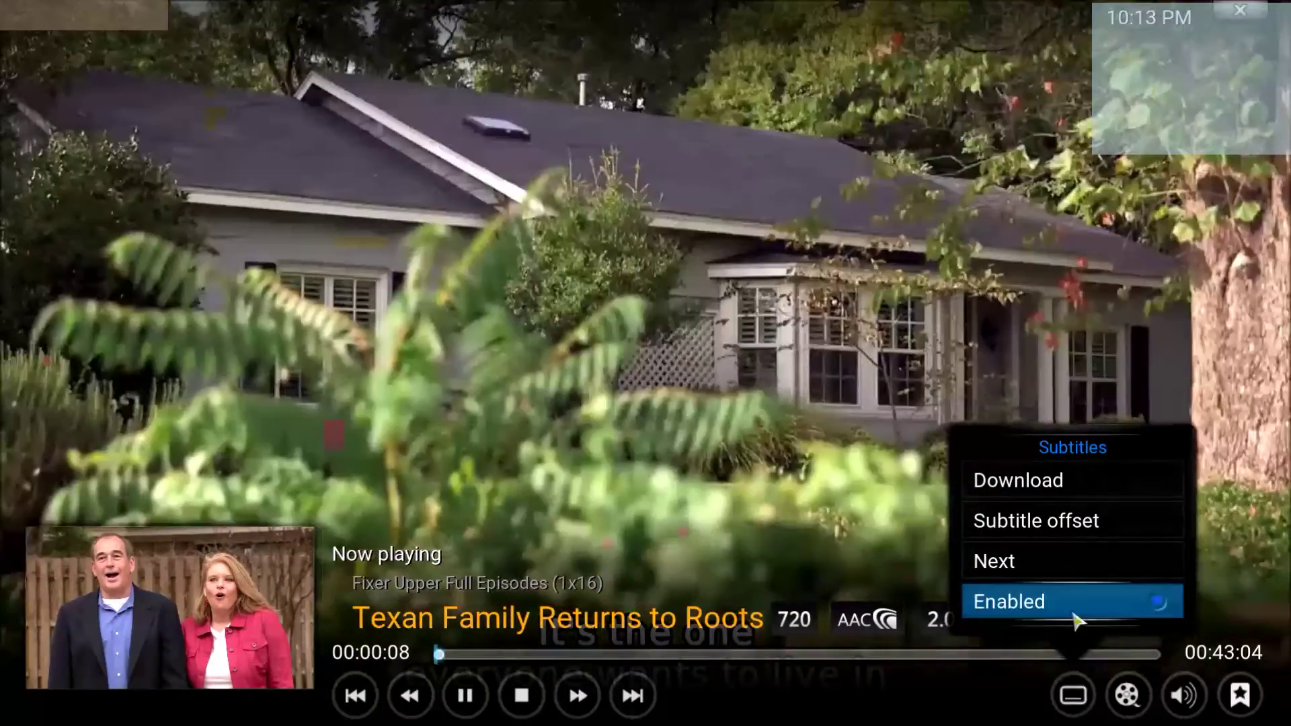
pyautogui.click(1078, 609)
pyautogui.click(709, 368)
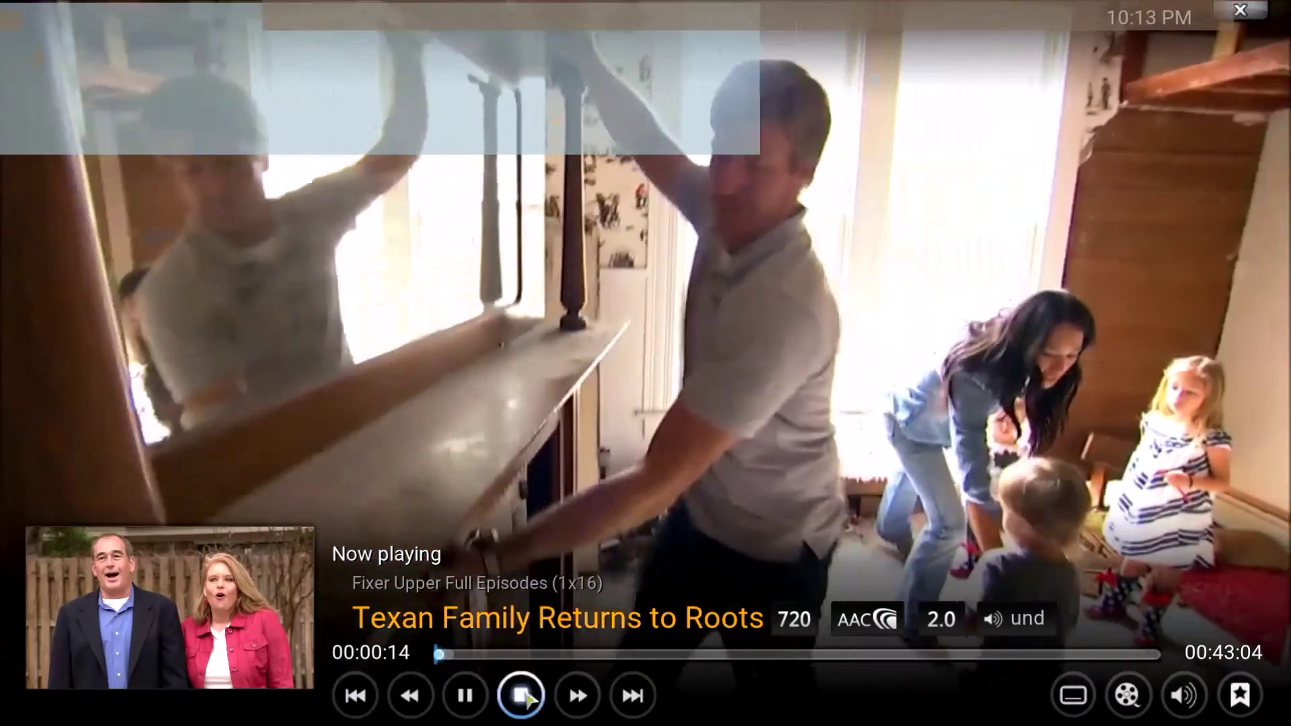
pyautogui.click(525, 695)
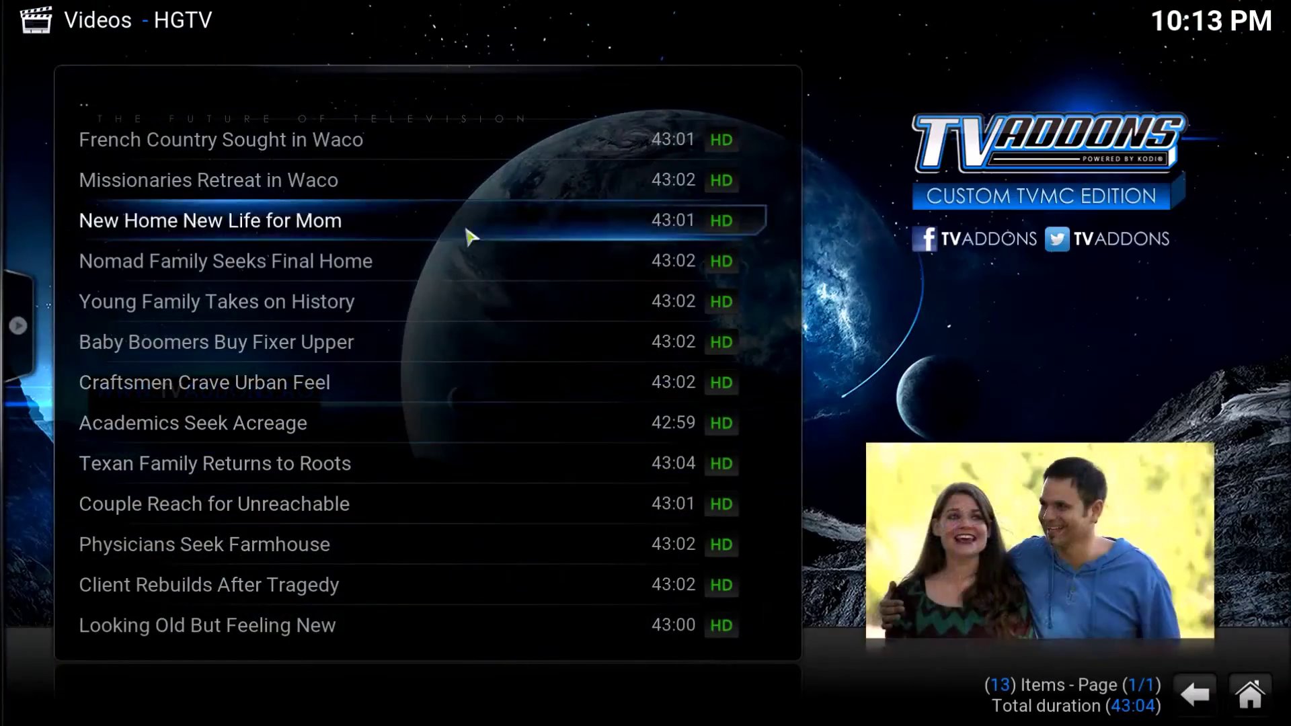
# Go back from HGTV's Fixer Upper episodes to Video Add-ons and open HGTV Canada.
pyautogui.click(401, 118)
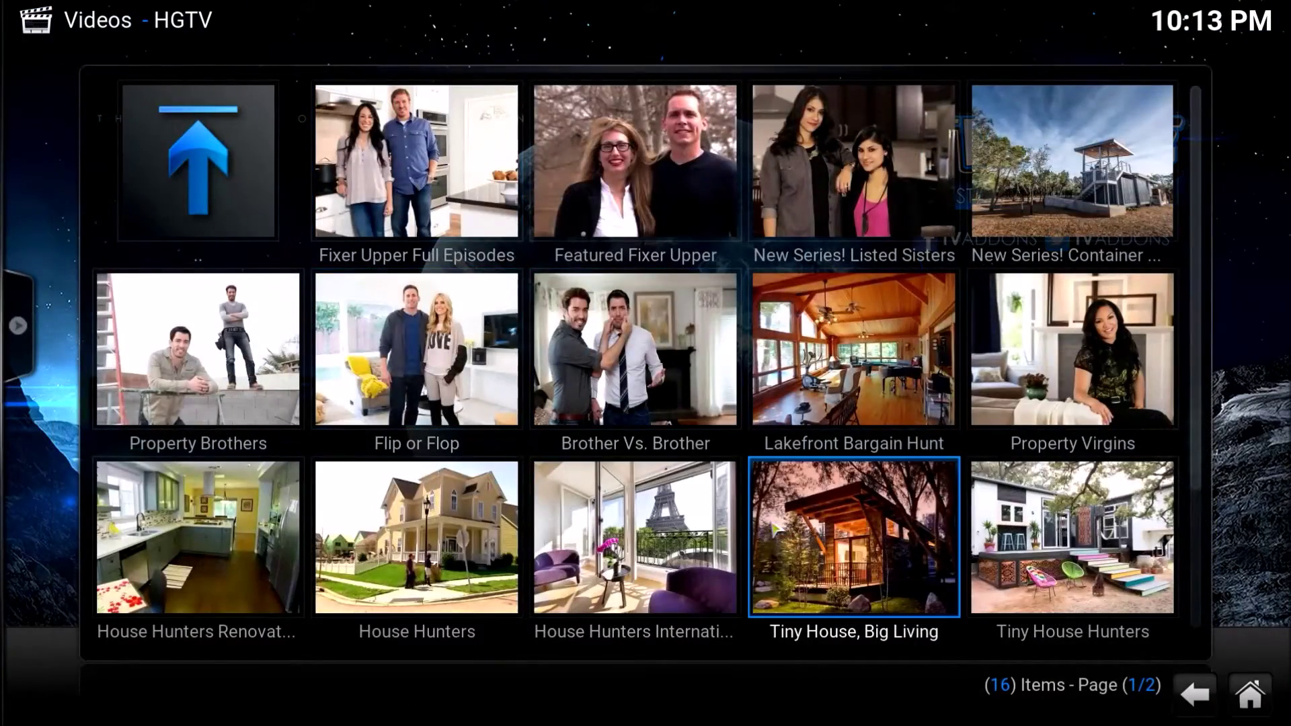
pyautogui.scroll(-1, 748, 534)
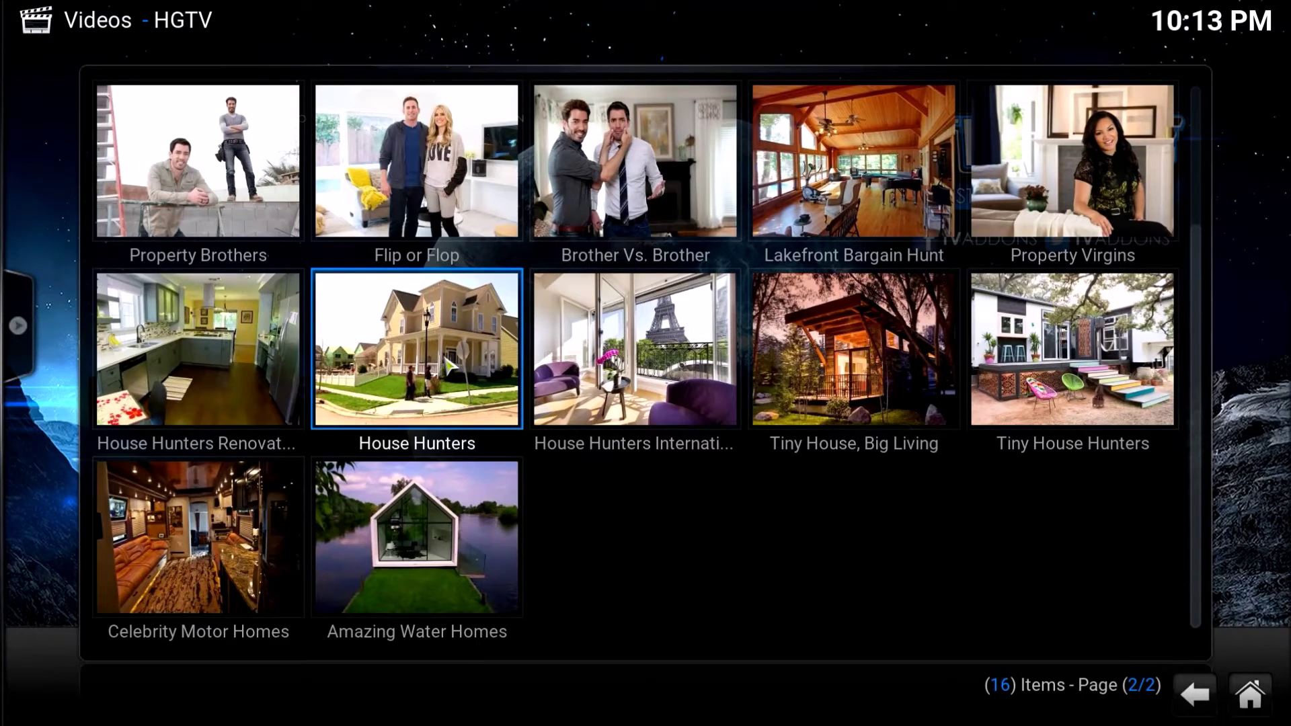
pyautogui.scroll(1, 449, 369)
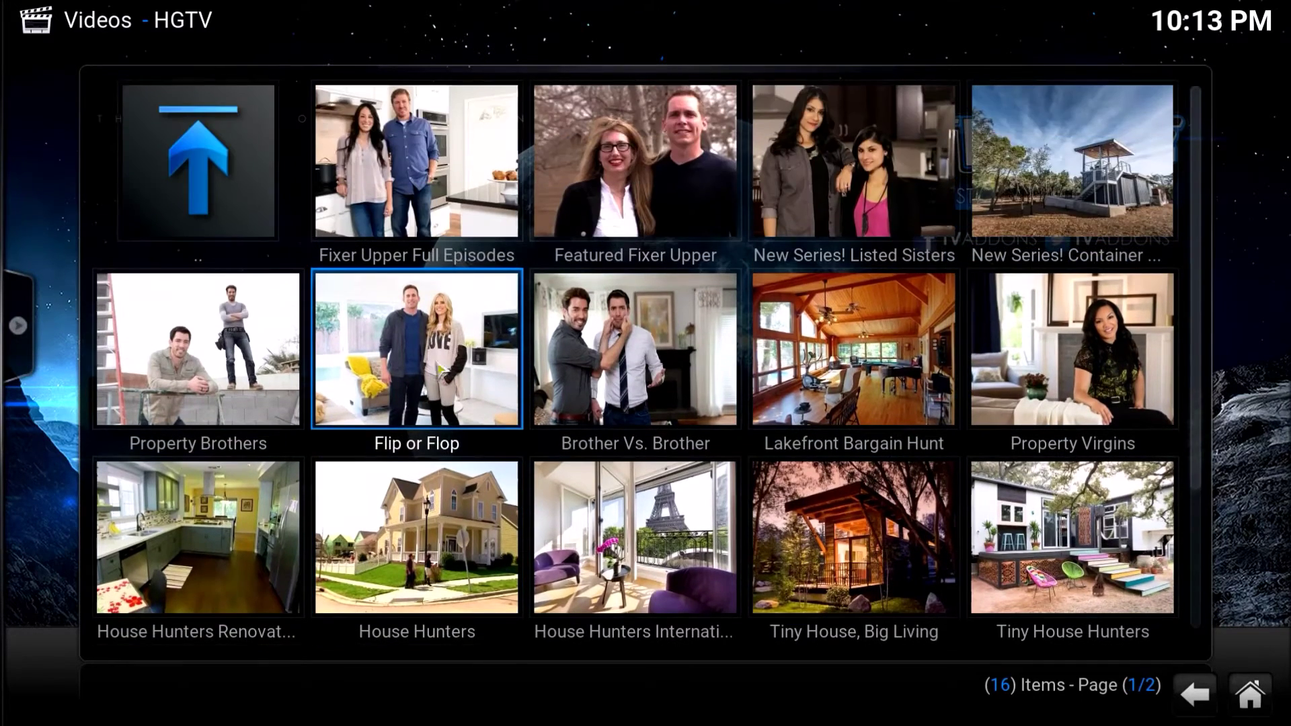
pyautogui.click(263, 167)
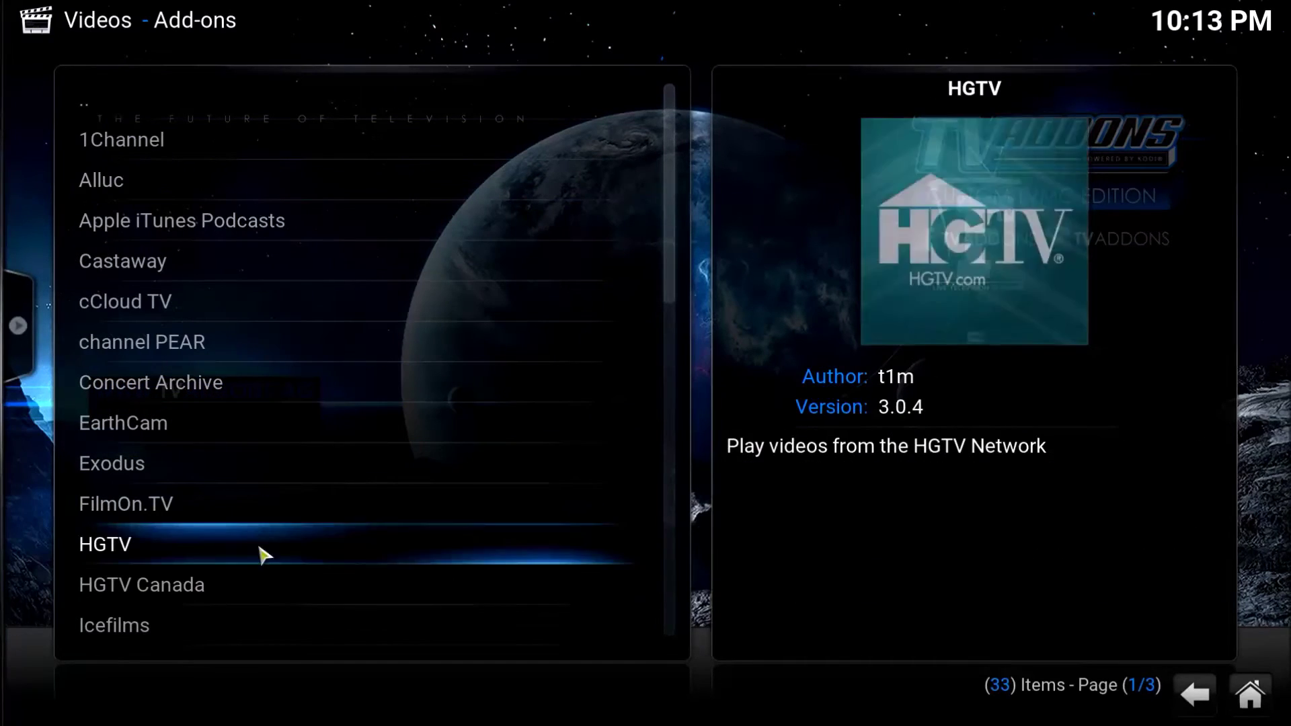
pyautogui.click(259, 586)
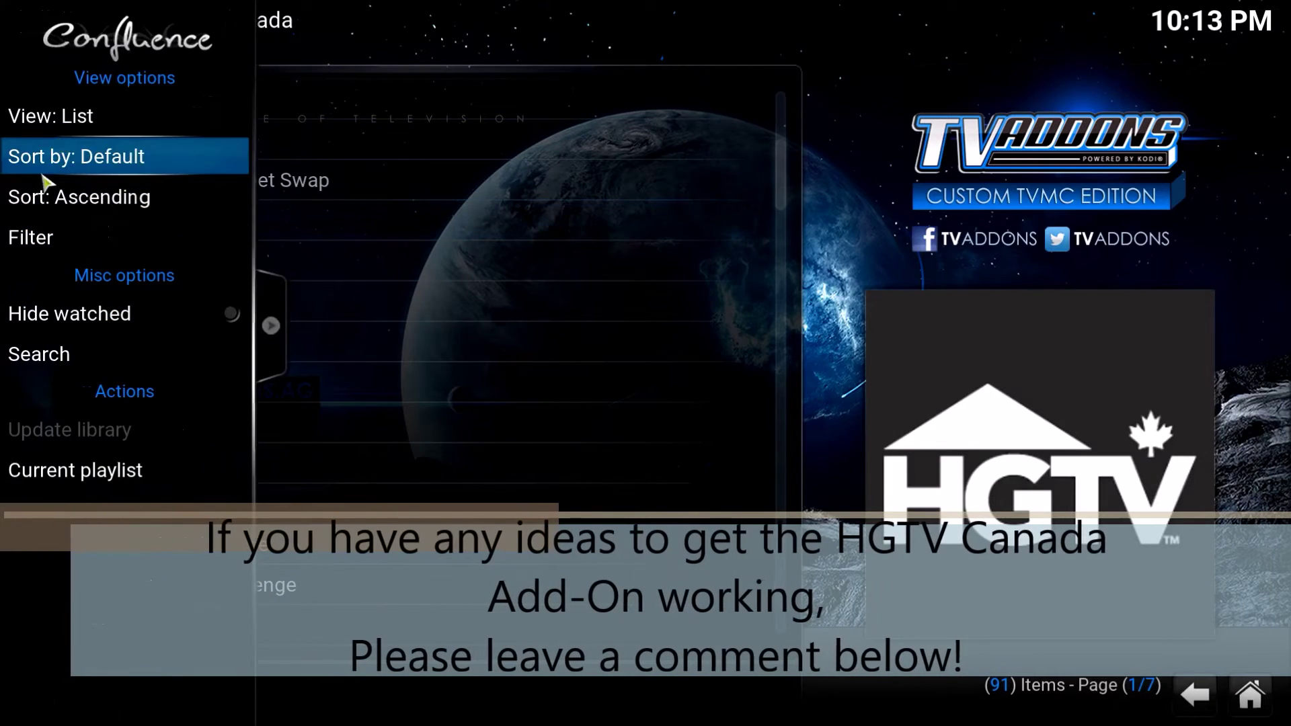
# Show HGTV Canada's 91 shows as thumbnails and scroll through to The Mix and The Switch.
pyautogui.click(61, 117)
pyautogui.click(61, 115)
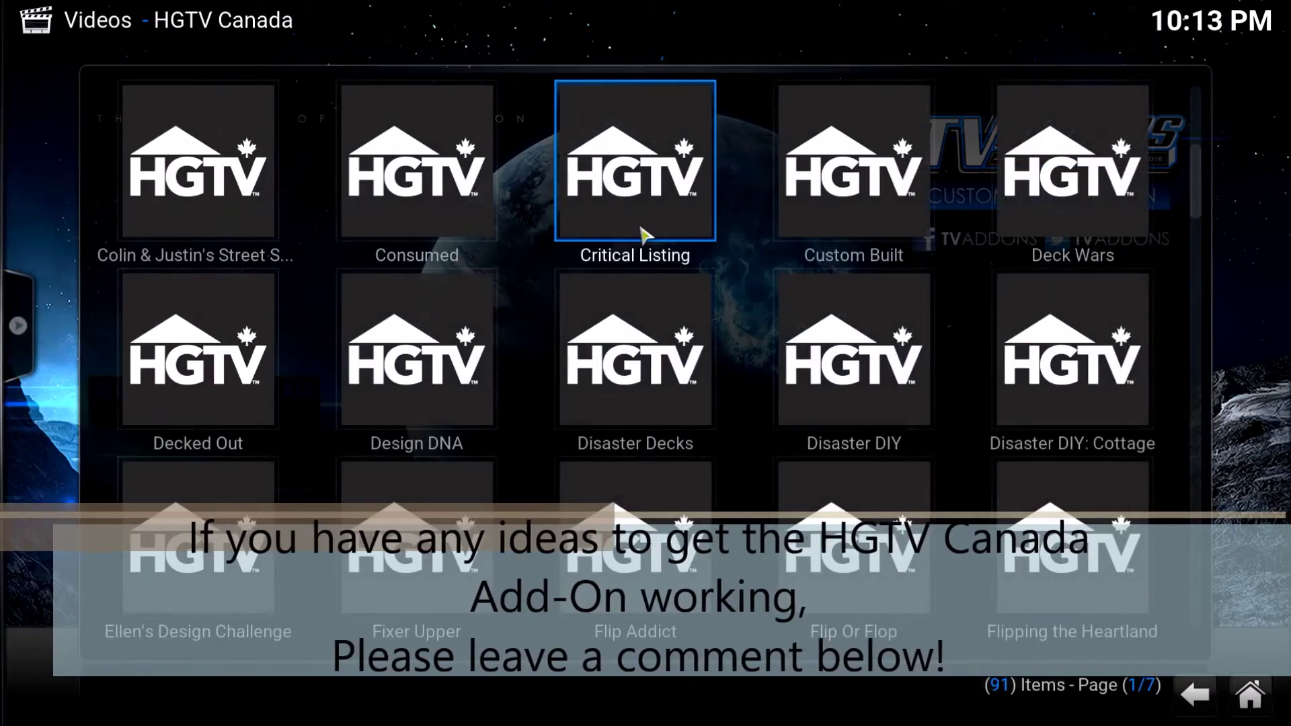
pyautogui.scroll(2, 648, 231)
pyautogui.scroll(-6, 650, 232)
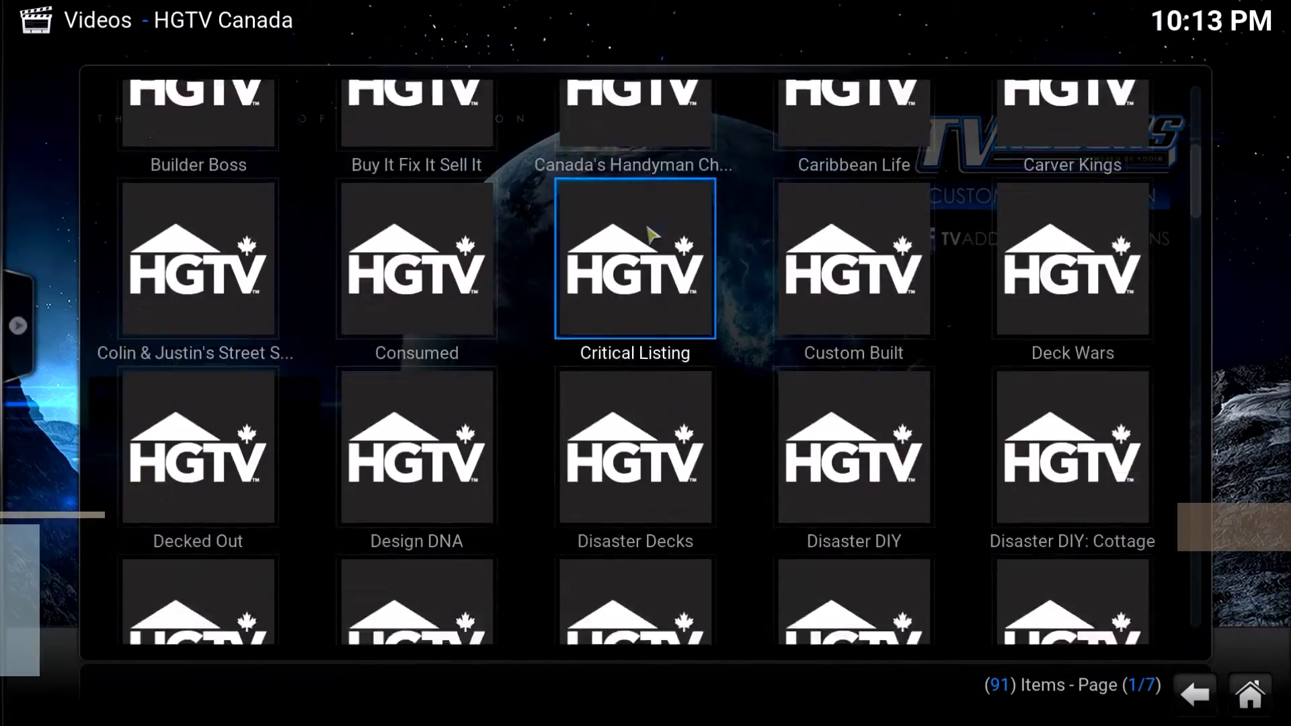
pyautogui.scroll(-6, 650, 234)
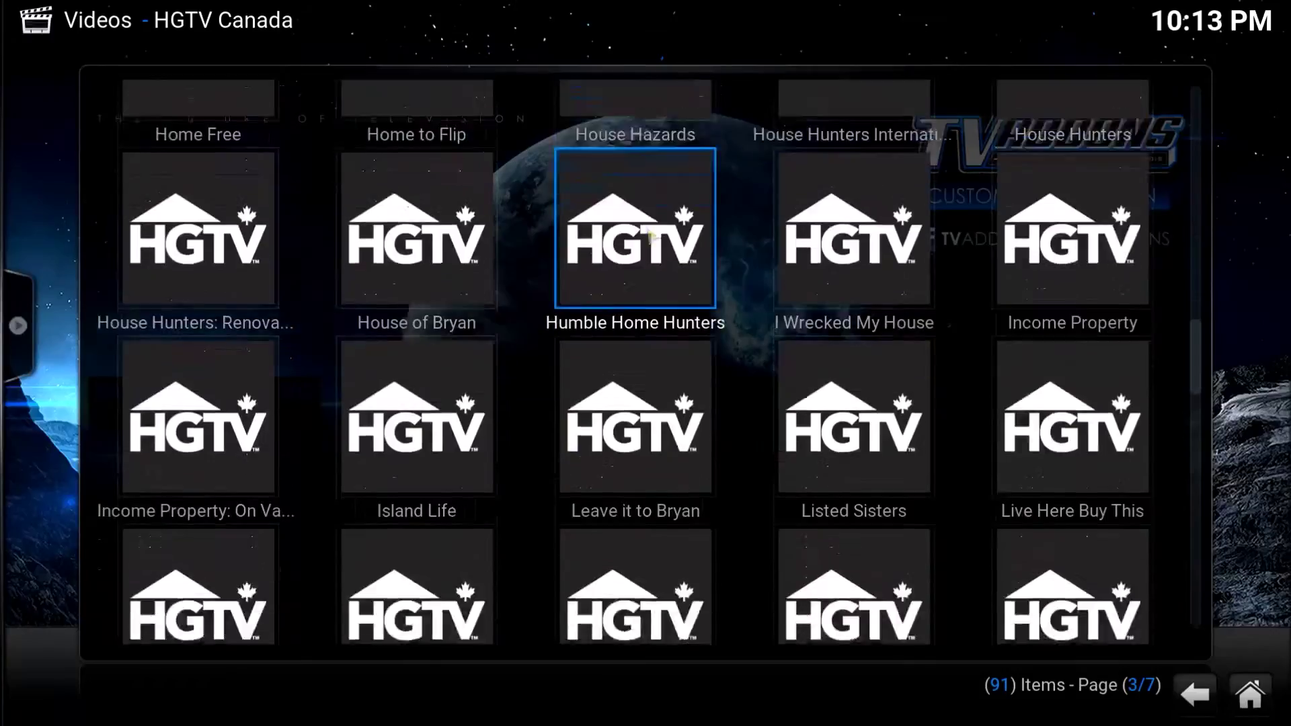
pyautogui.scroll(-4, 650, 233)
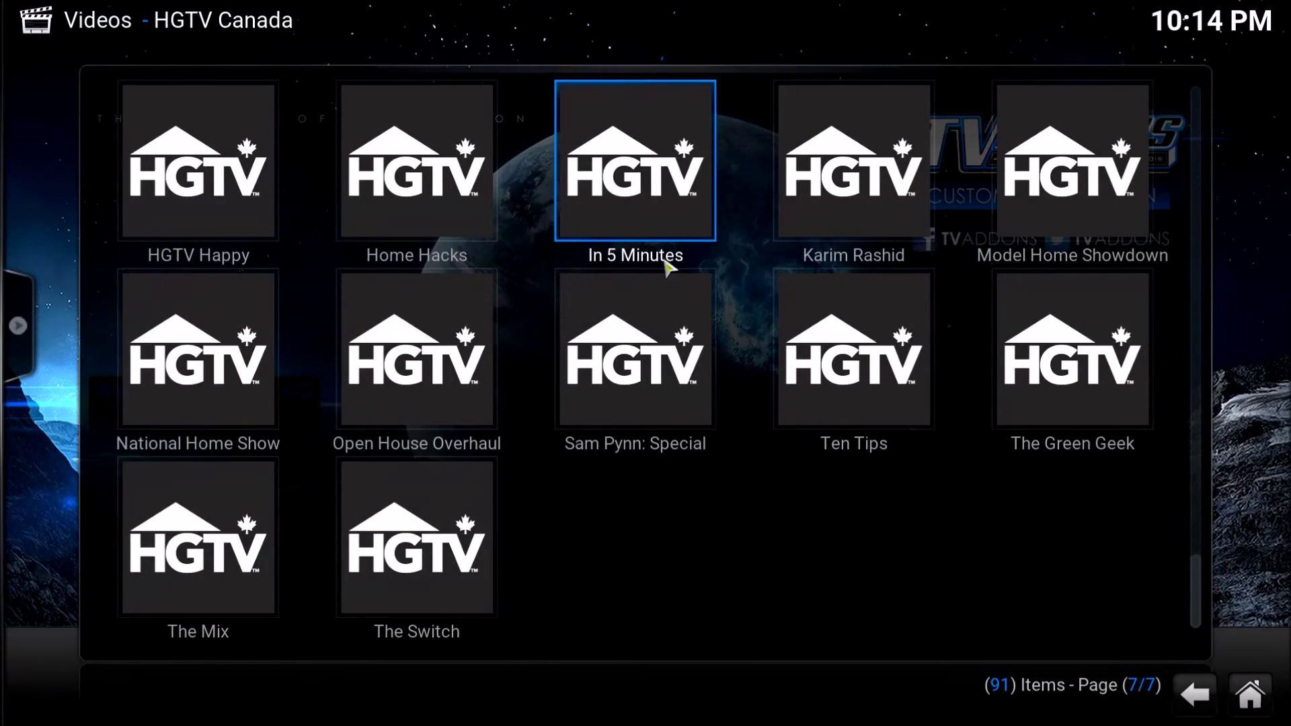
pyautogui.scroll(4, 670, 315)
pyautogui.scroll(3, 711, 310)
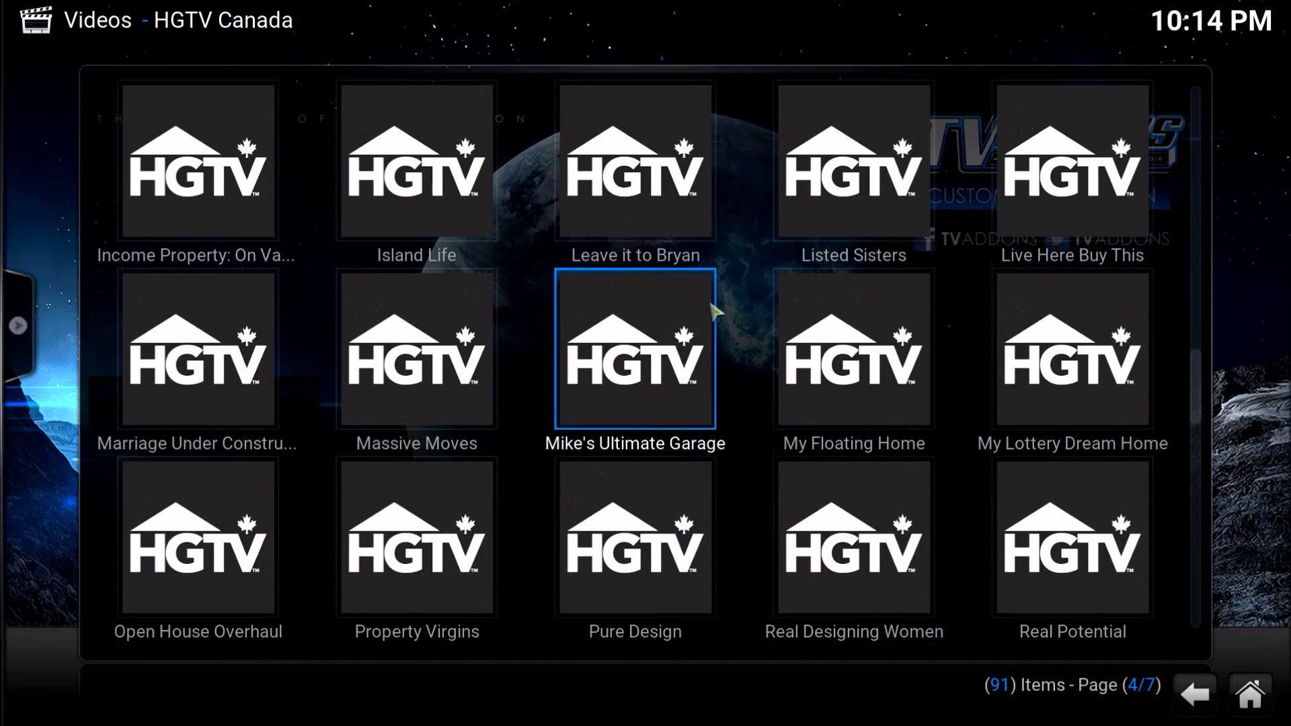
pyautogui.scroll(4, 713, 310)
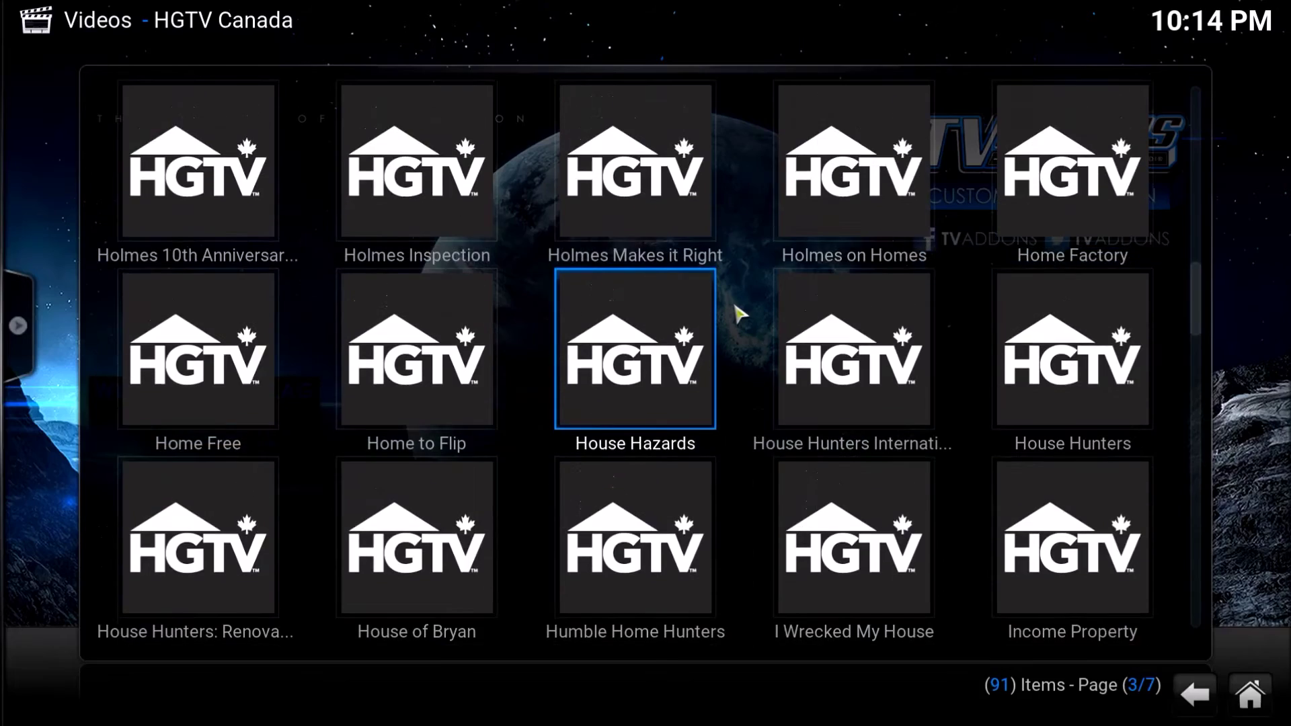
pyautogui.scroll(10, 740, 313)
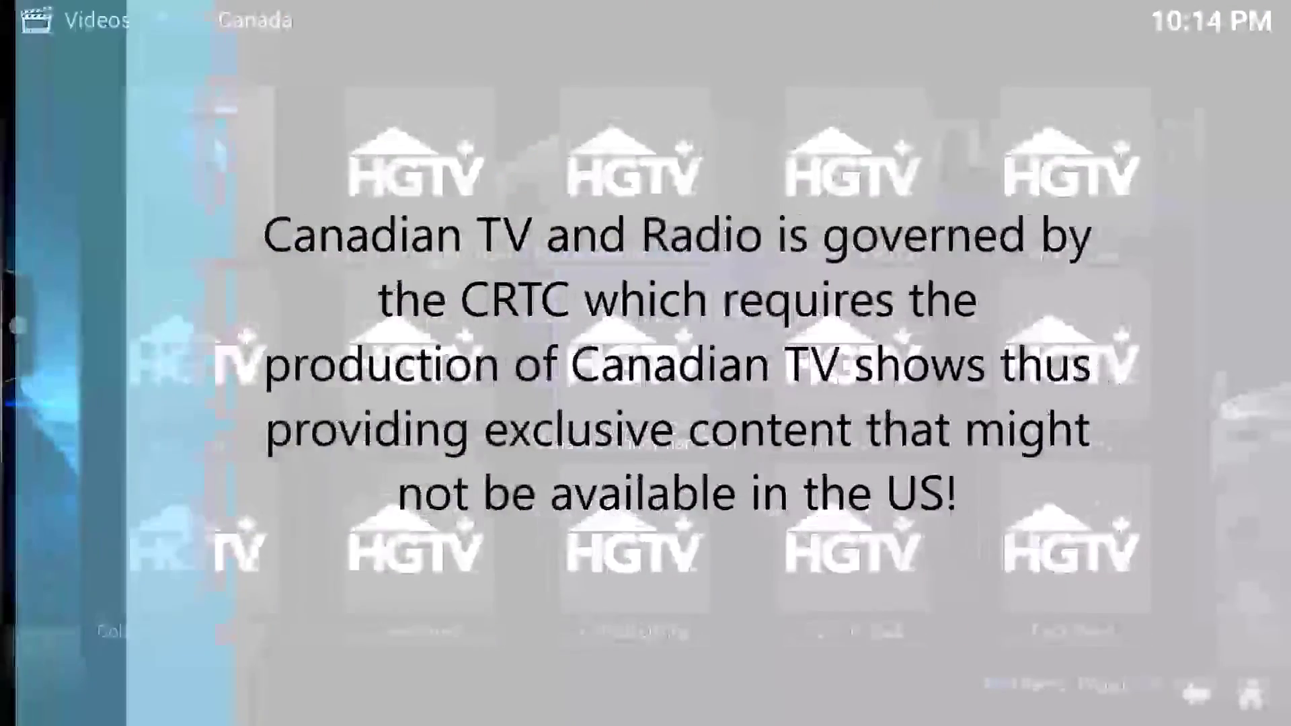